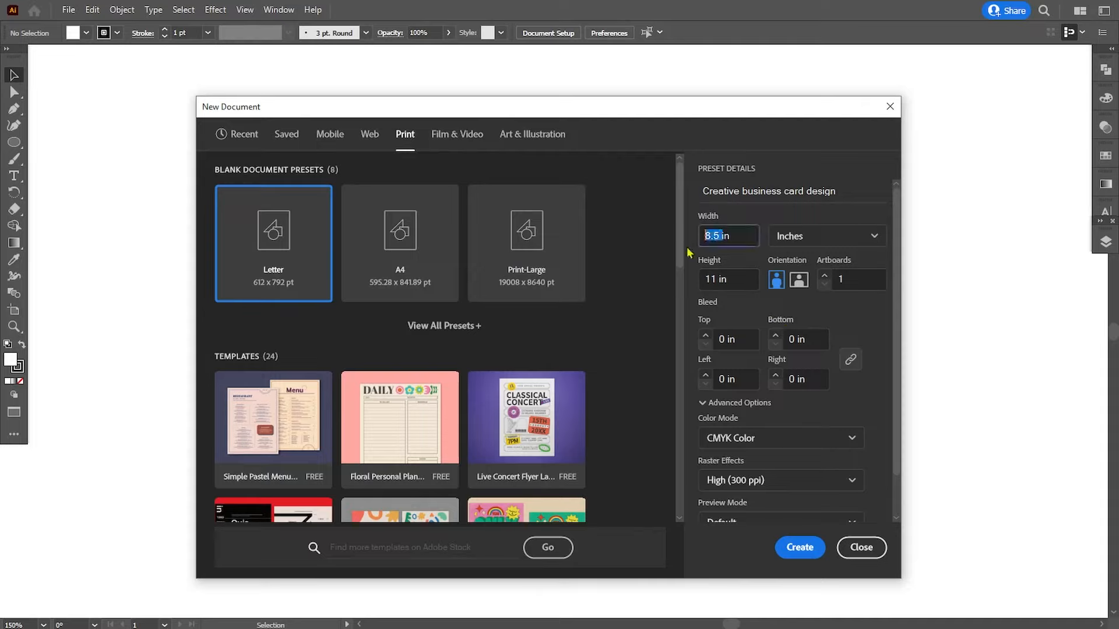
- Set the new document to 3.5 in wide and 2 in high with 2 artboards and 0.125 in bleed on all sides
text(3.5)
double_click(713, 279)
text(2)
key(Tab)
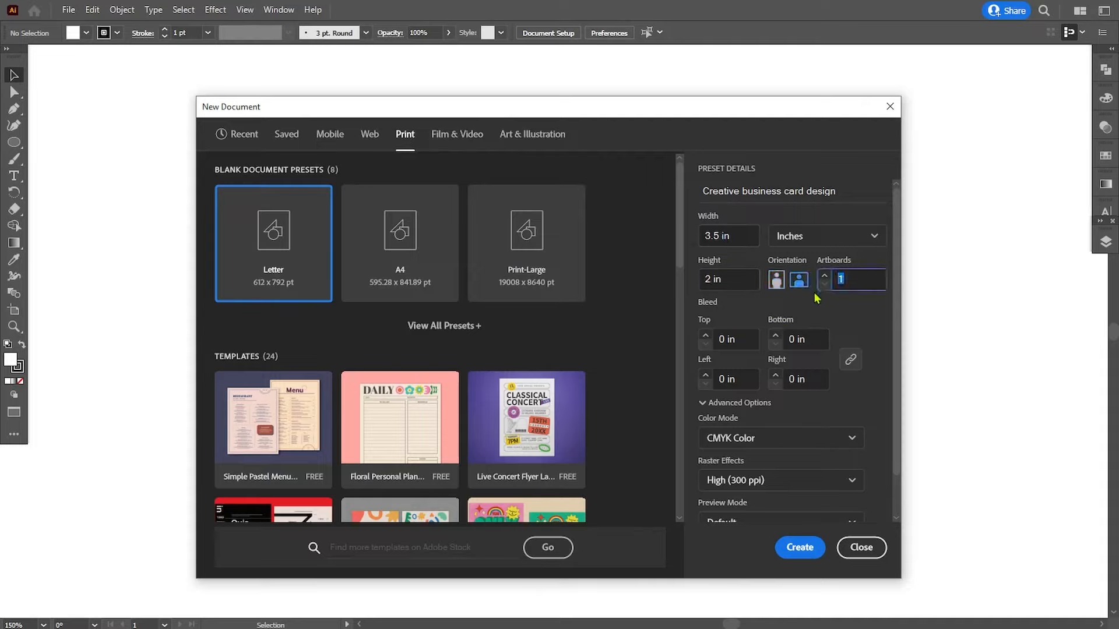
drag(723, 331, 705, 350)
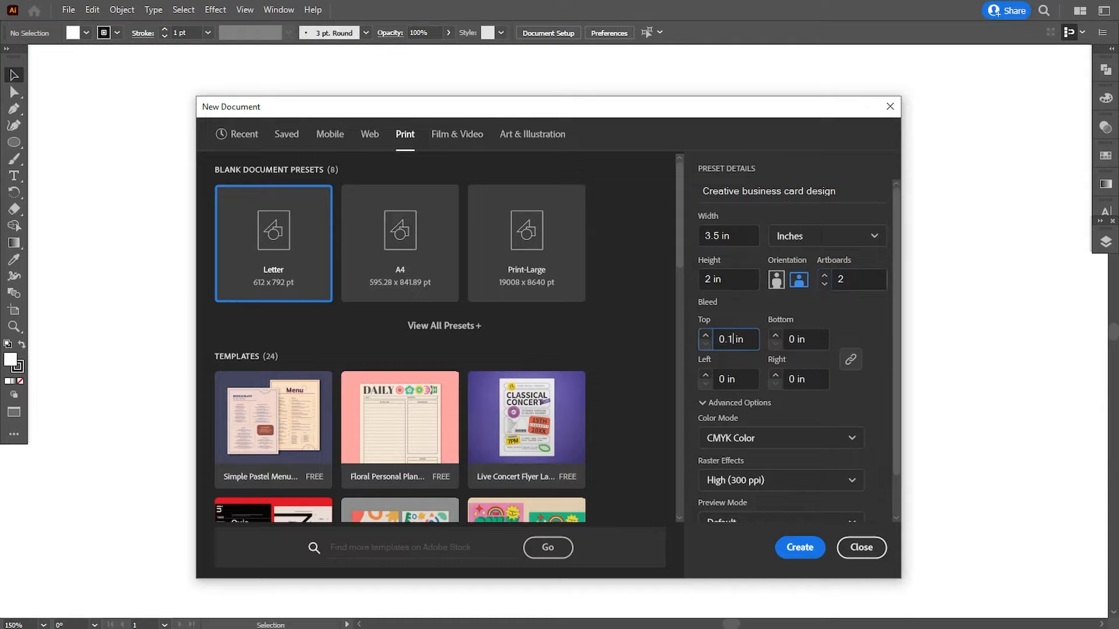
click(738, 385)
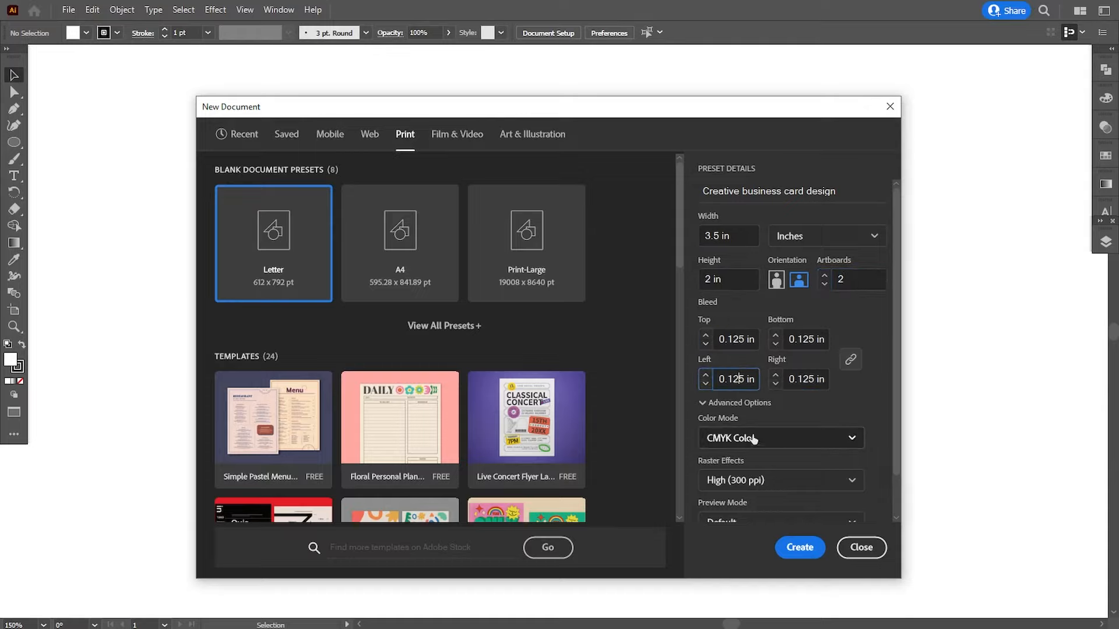
- Arrange the two artboards in a column with 0.25 in spacing and create the document
scroll(900, 460, down, 1)
scroll(904, 486, down, 1)
click(737, 510)
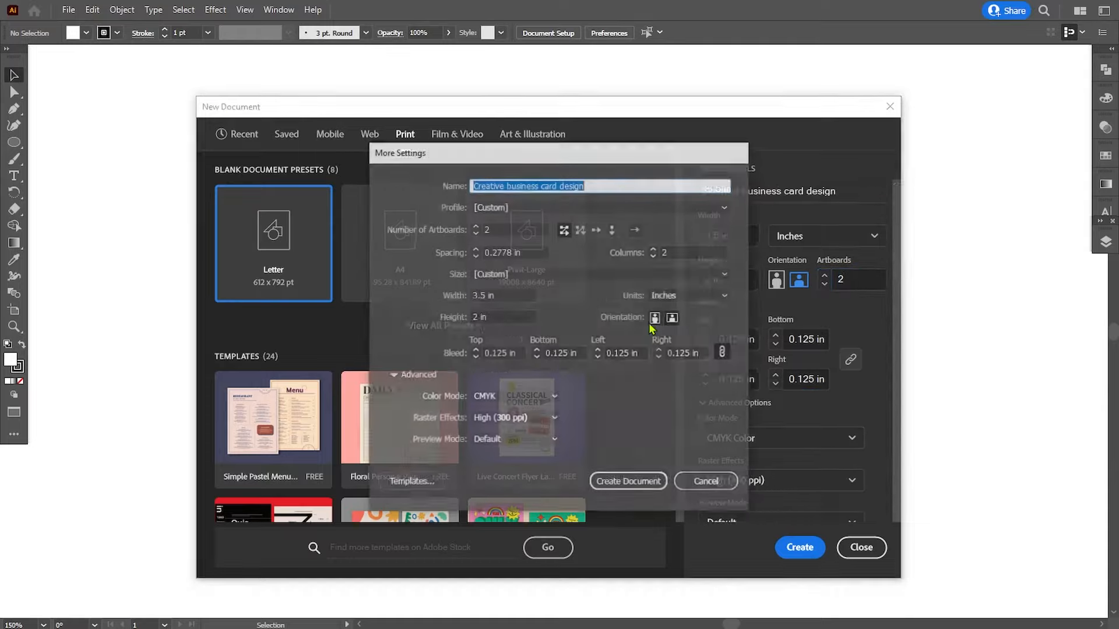
drag(511, 253, 452, 256)
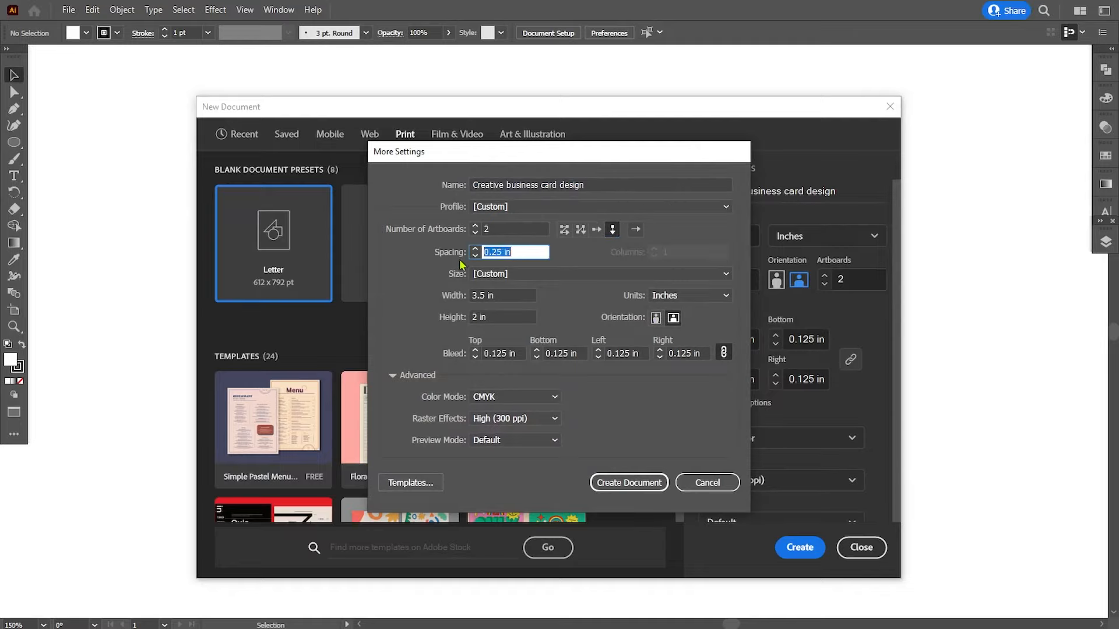
click(606, 485)
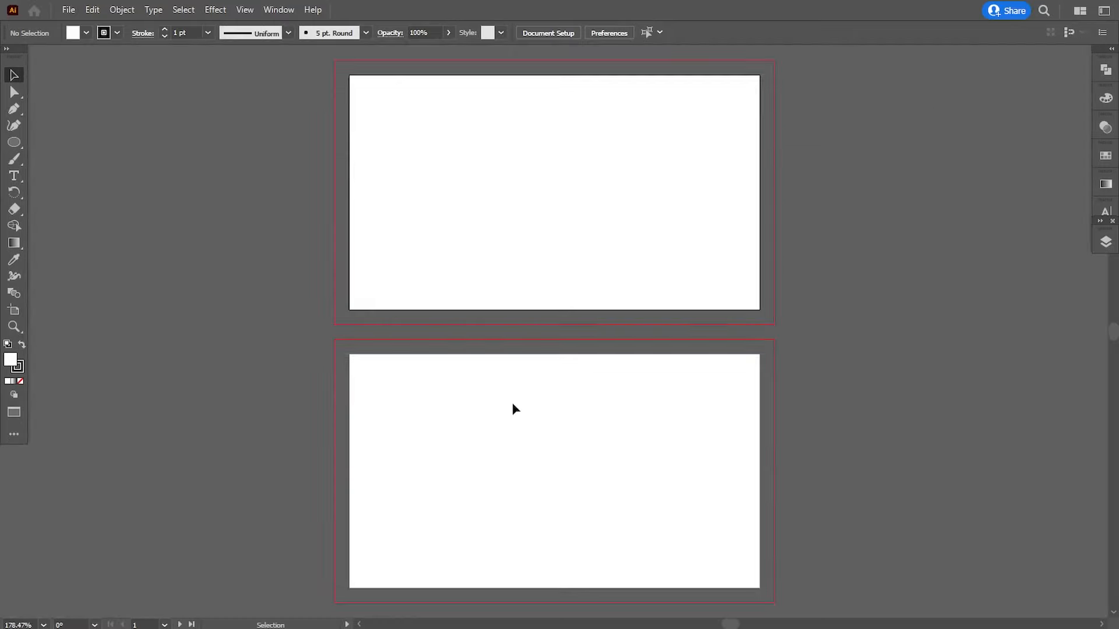
- Paste the copied logo, contact details and QR code and place them beside the artboards
key(ctrl+v)
drag(657, 328, 278, 265)
click(564, 282)
- Draw a white rectangle without stroke covering the first artboard out to its bleed lines
drag(566, 284, 632, 391)
key(ctrl+plus)
key(ctrl+plus)
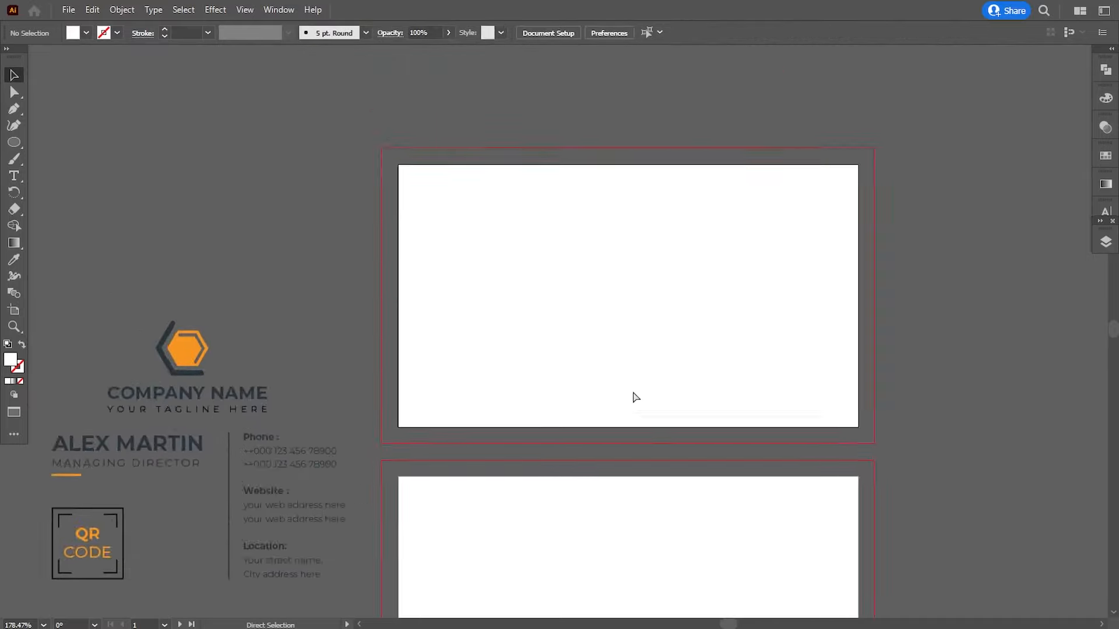
drag(625, 320, 537, 383)
drag(14, 145, 65, 144)
mouse_move(209, 119)
mouse_down()
mouse_move(382, 375)
mouse_move(897, 533)
mouse_move(948, 563)
mouse_up()
key(v)
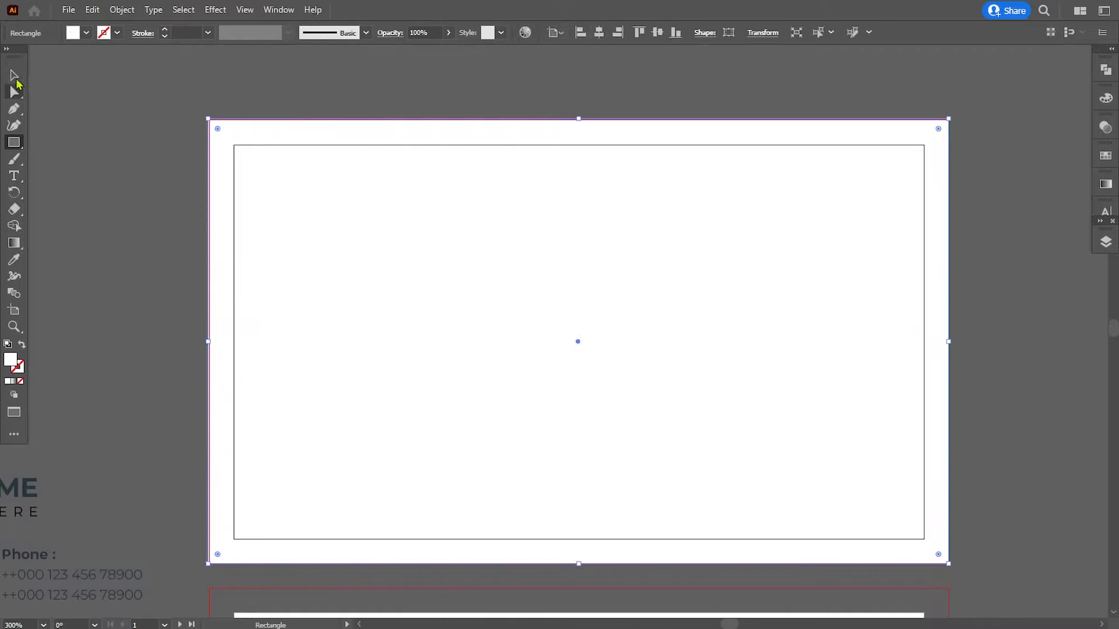
- Adjust the white rectangle's left and top edges to match the bleed lines
drag(211, 342, 211, 345)
click(155, 344)
click(622, 165)
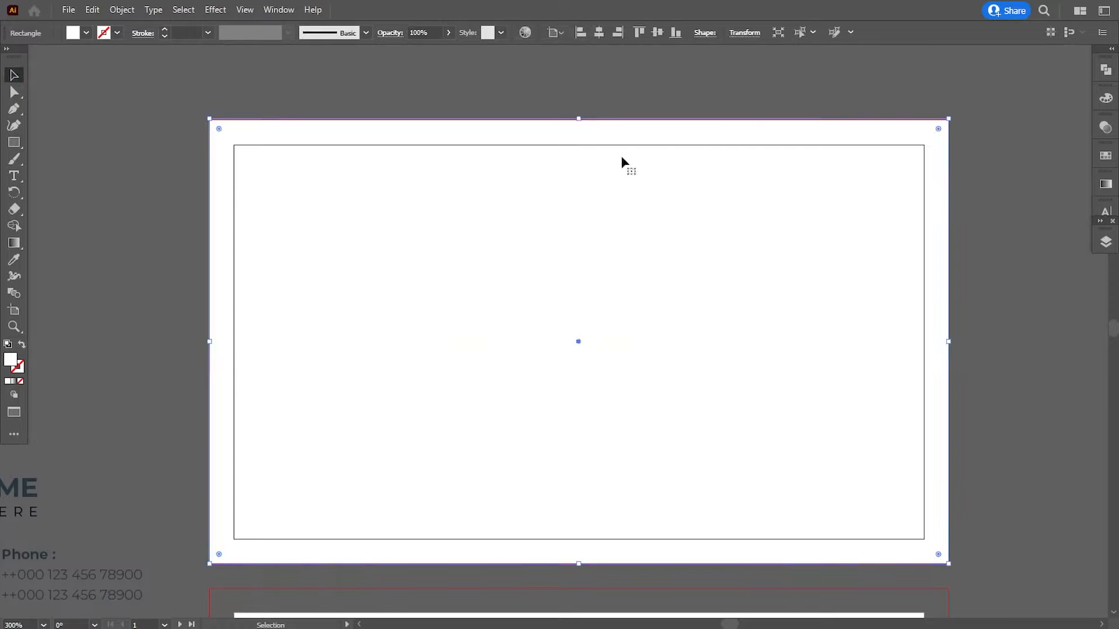
drag(579, 120, 585, 120)
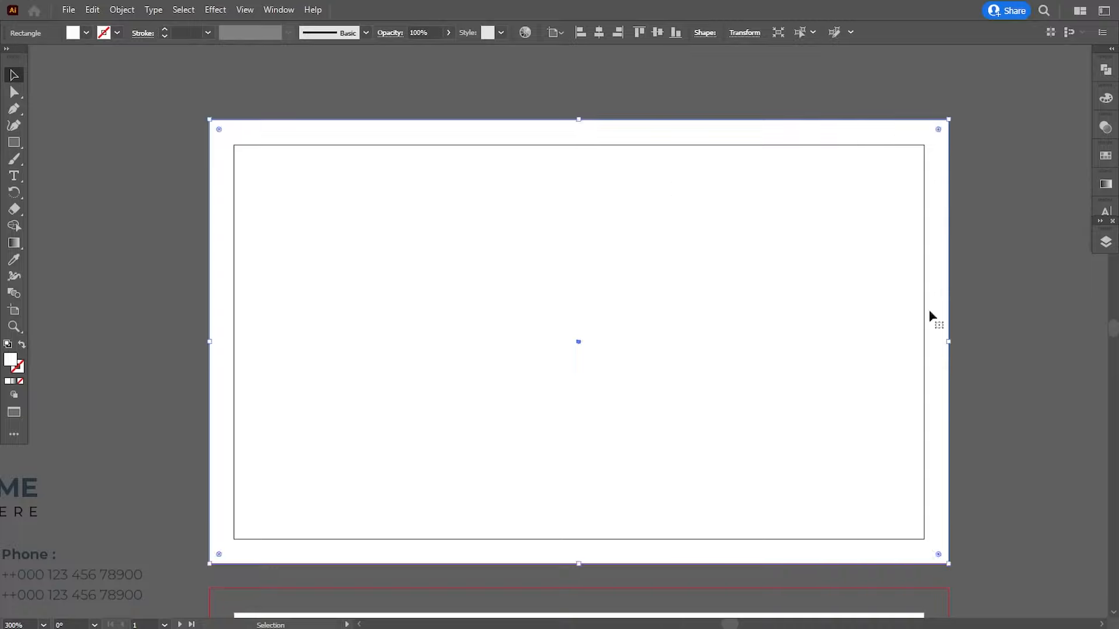
click(964, 318)
- Place the company logo group on the first card, bring it to the front and center it on the artboard
drag(501, 440, 534, 437)
drag(402, 428, 428, 385)
drag(50, 392, 704, 294)
right_click(704, 296)
click(907, 531)
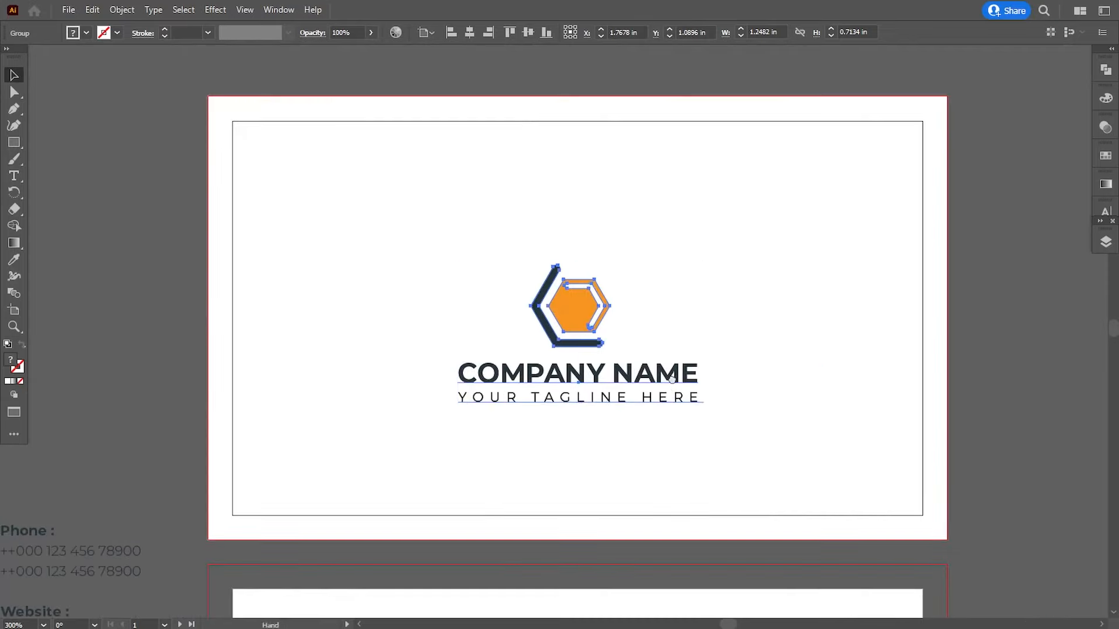
click(516, 33)
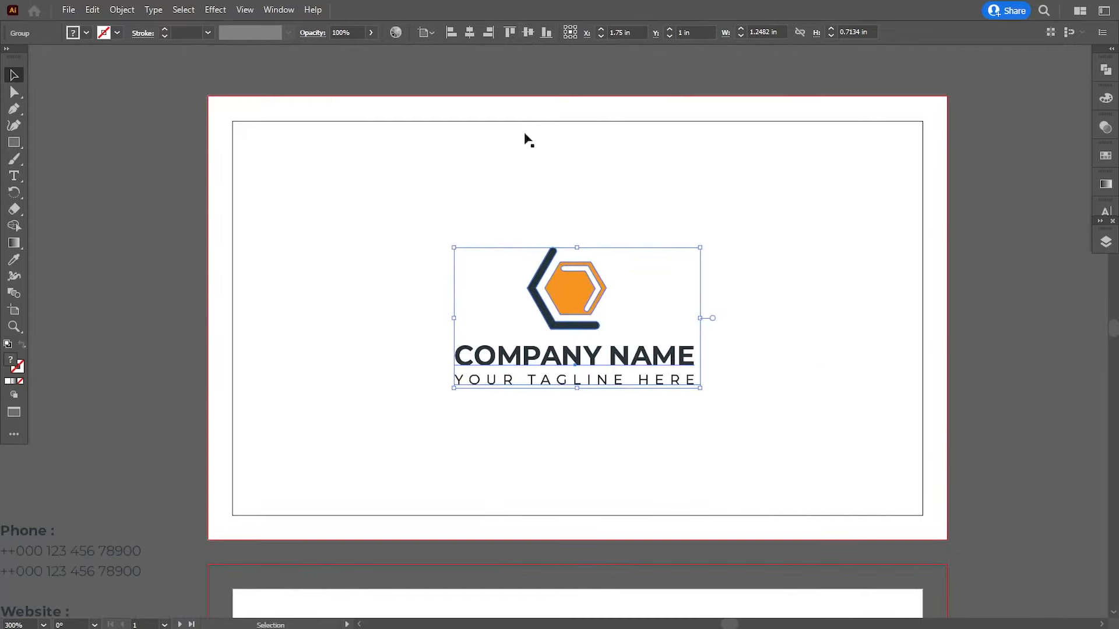
click(985, 388)
- Draw a closed quarter-round shape in the first card's lower-left bleed corner with the Pen tool and fill it with the logo's orange
drag(513, 438, 525, 421)
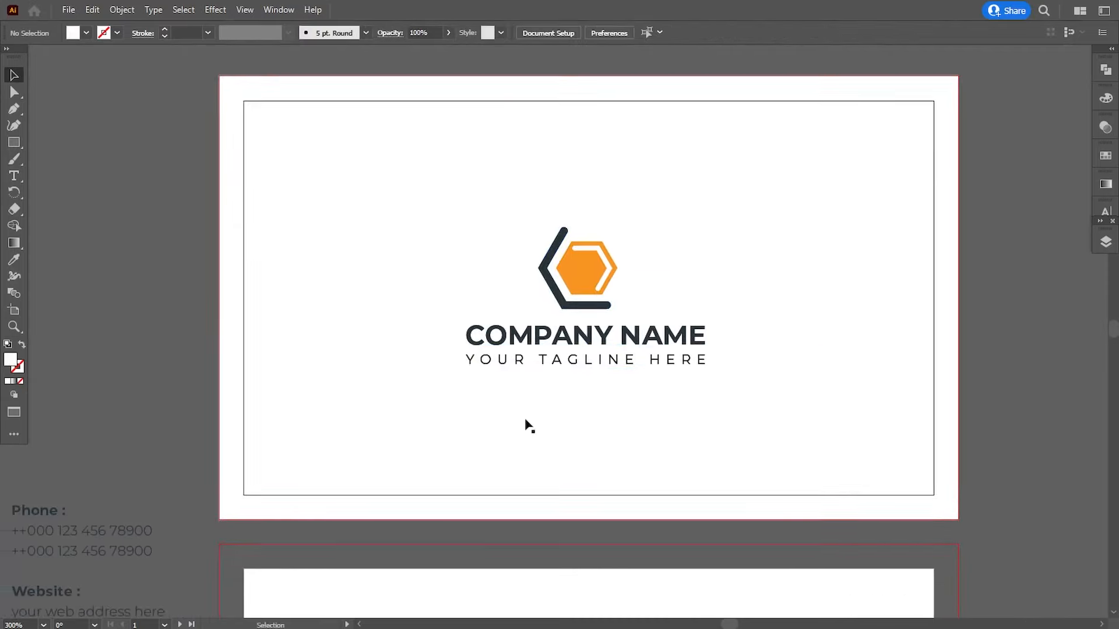
click(14, 109)
scroll(270, 332, down, 2)
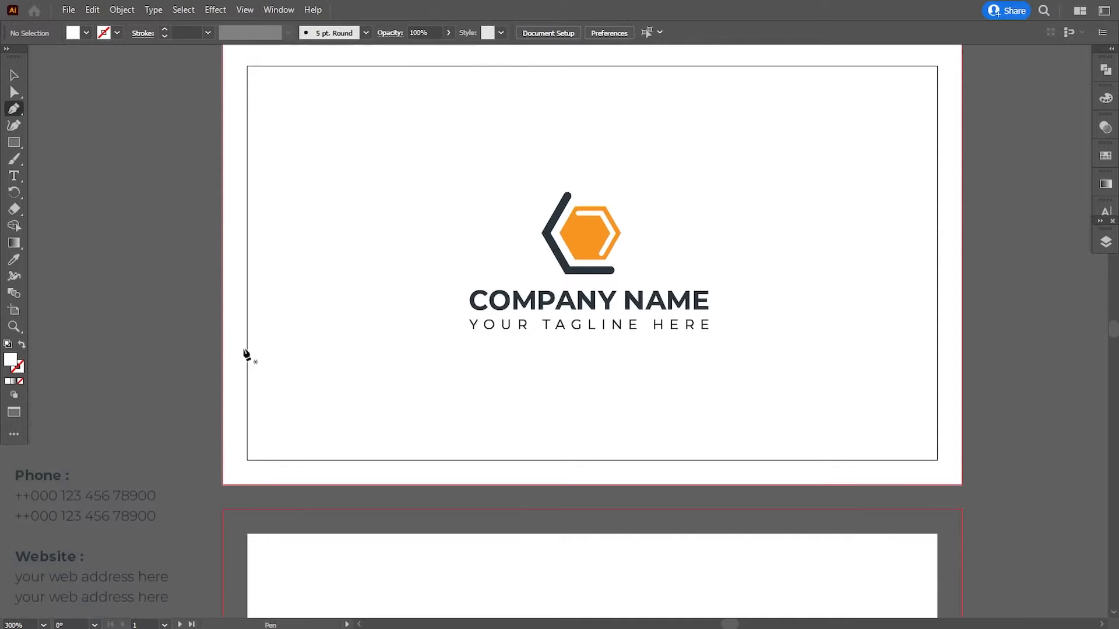
click(221, 309)
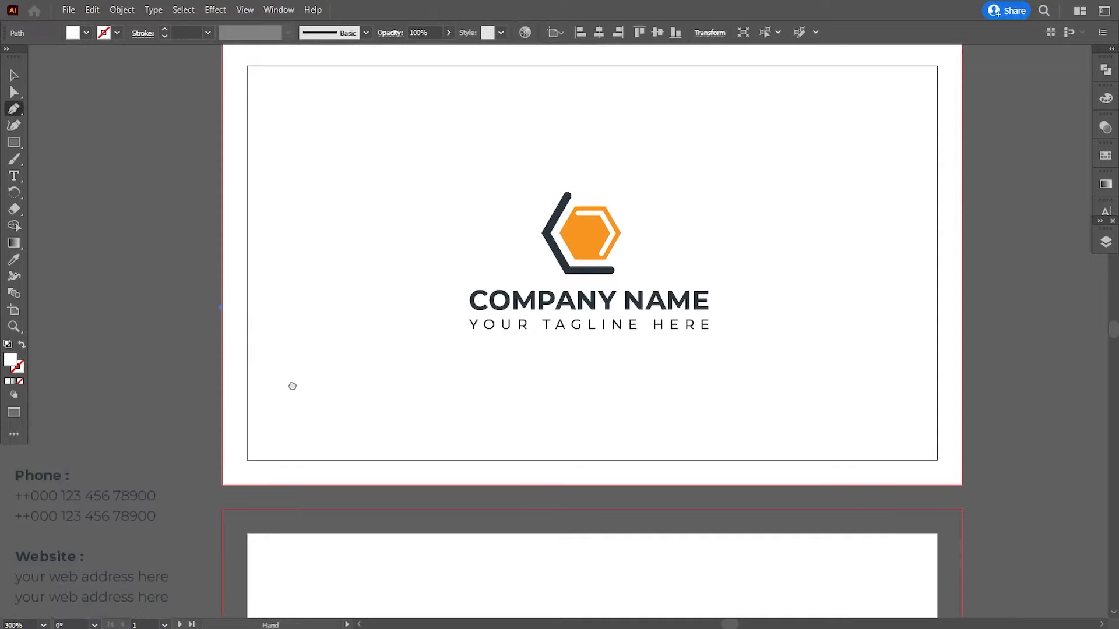
scroll(315, 402, down, 3)
drag(445, 437, 471, 604)
drag(414, 475, 434, 462)
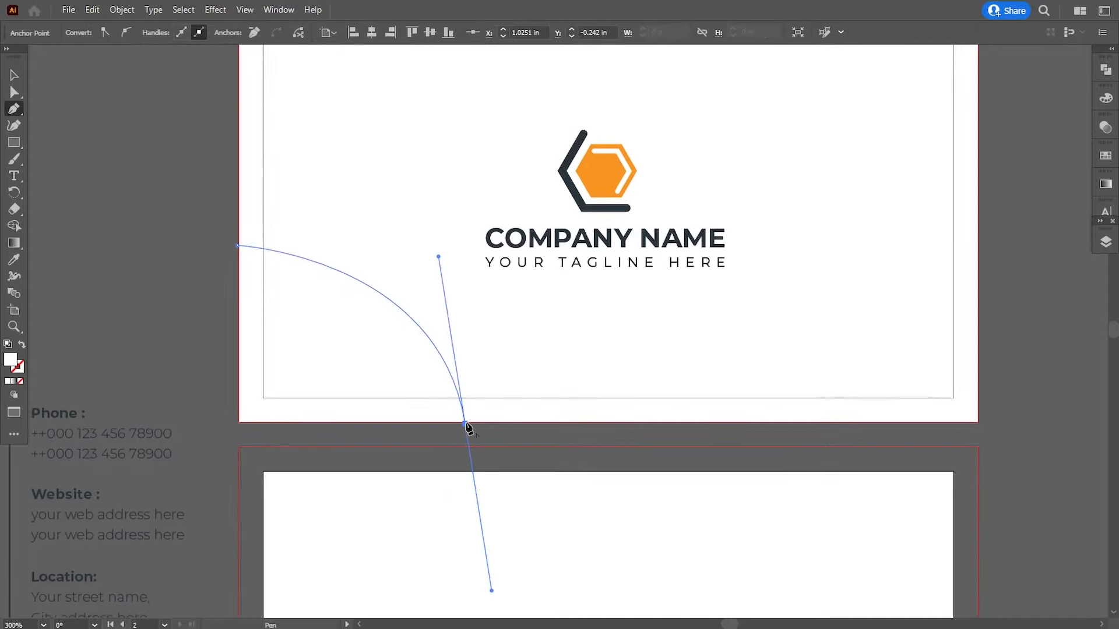
click(465, 424)
click(238, 423)
click(237, 246)
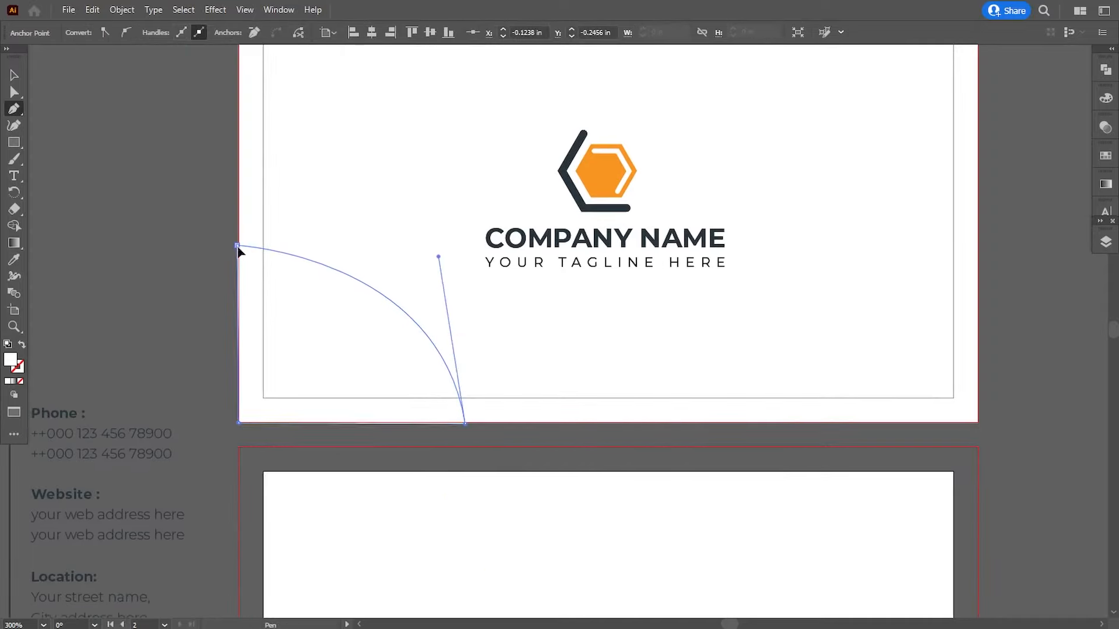
key(i)
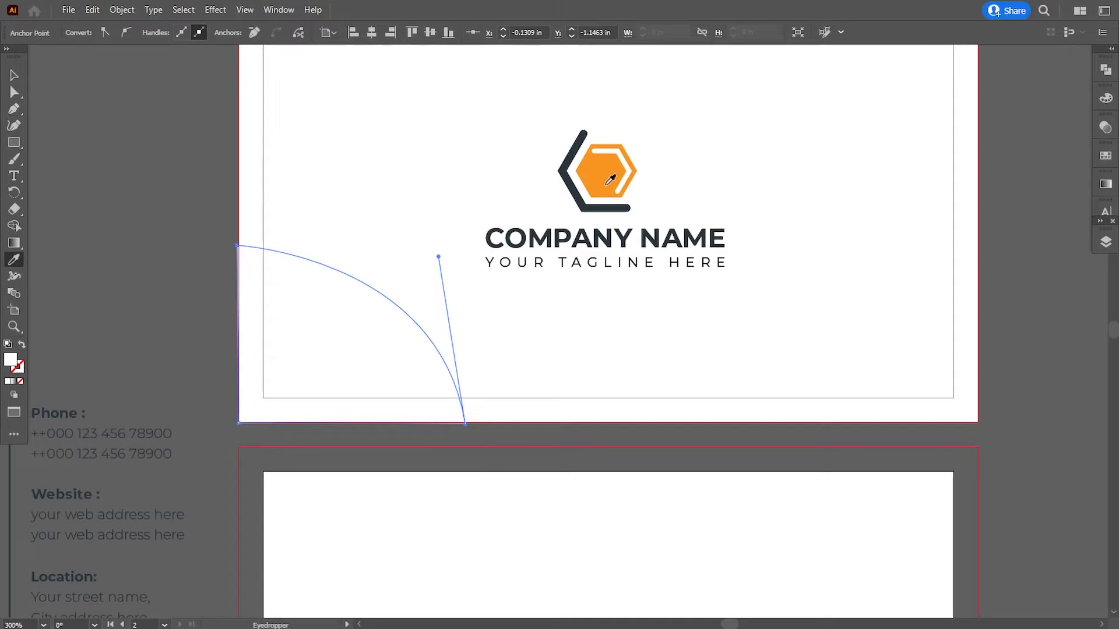
click(611, 180)
- Reshape the orange corner shape by raising its top anchor, widening its base outward and refining the curve handle
key(a)
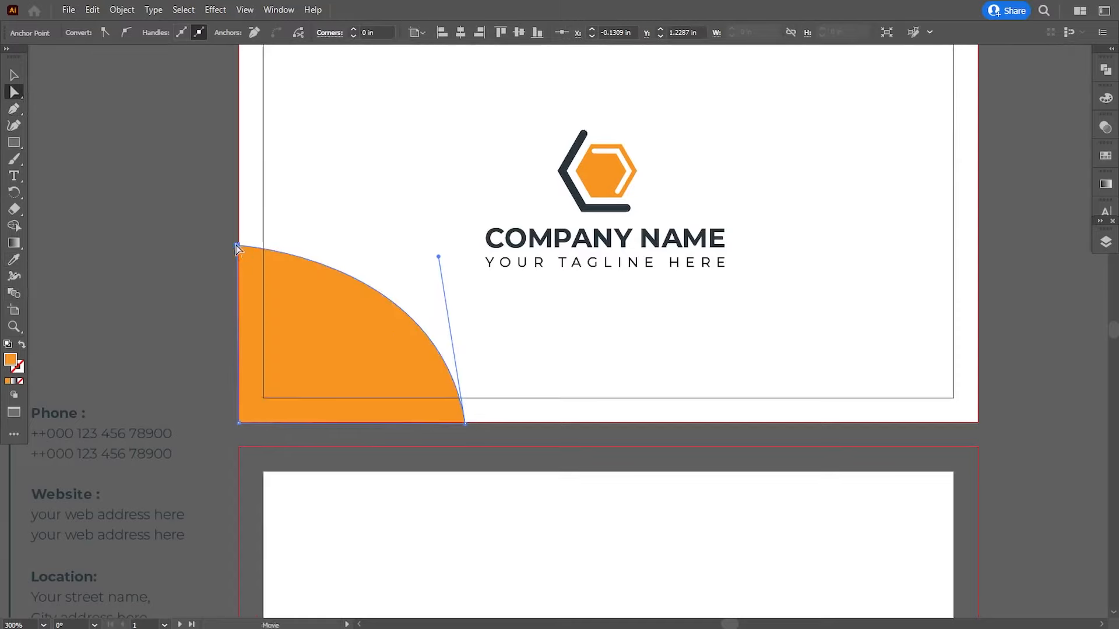
drag(237, 246, 237, 235)
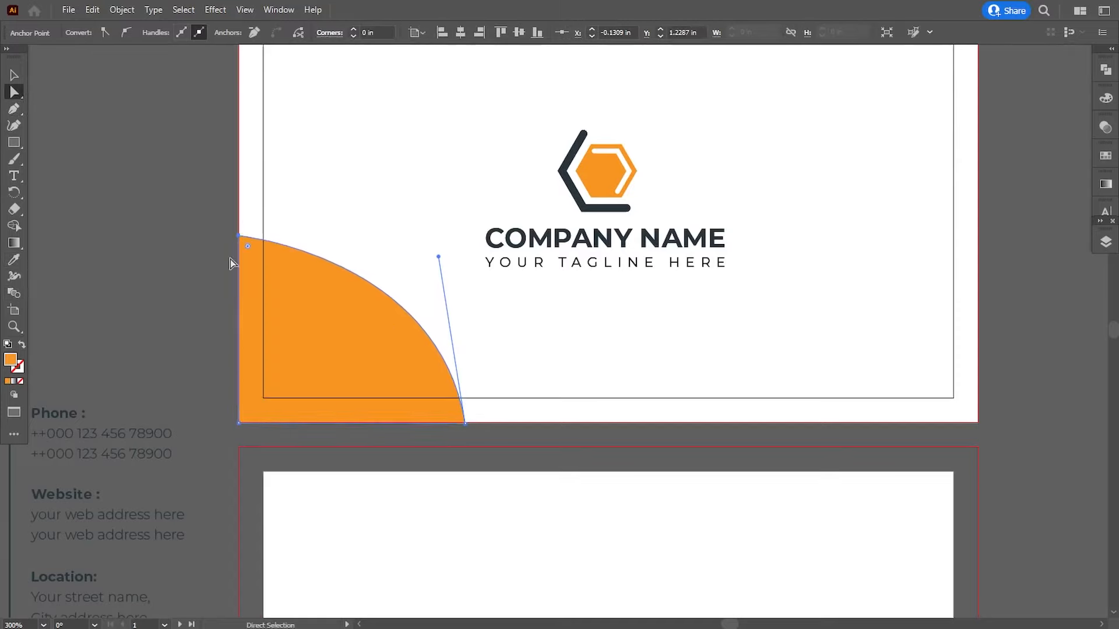
drag(439, 260, 435, 259)
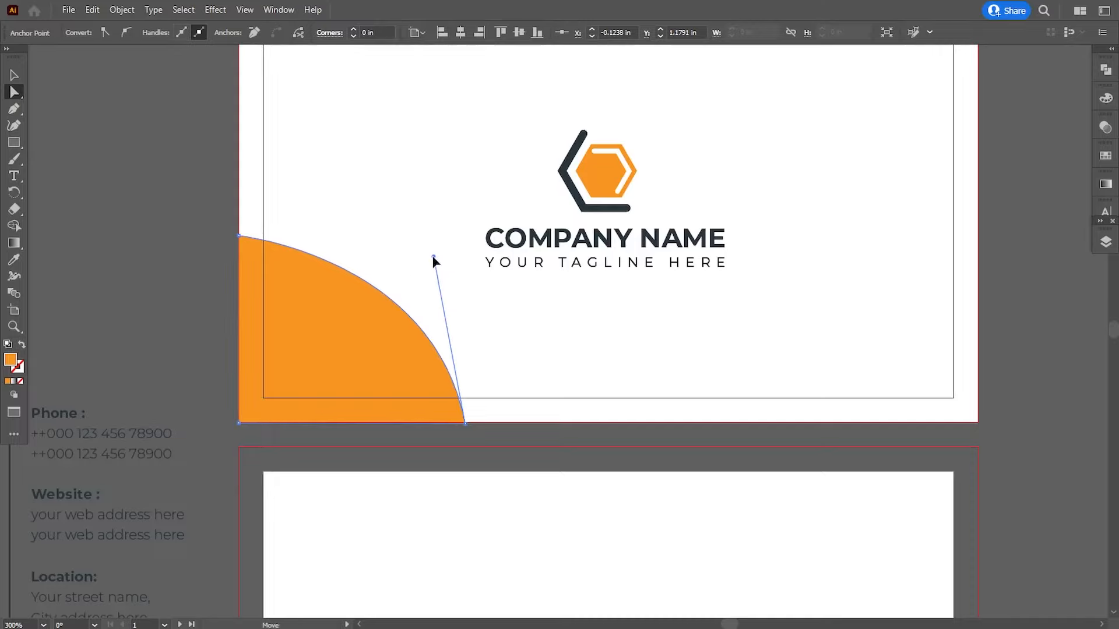
drag(466, 423, 477, 423)
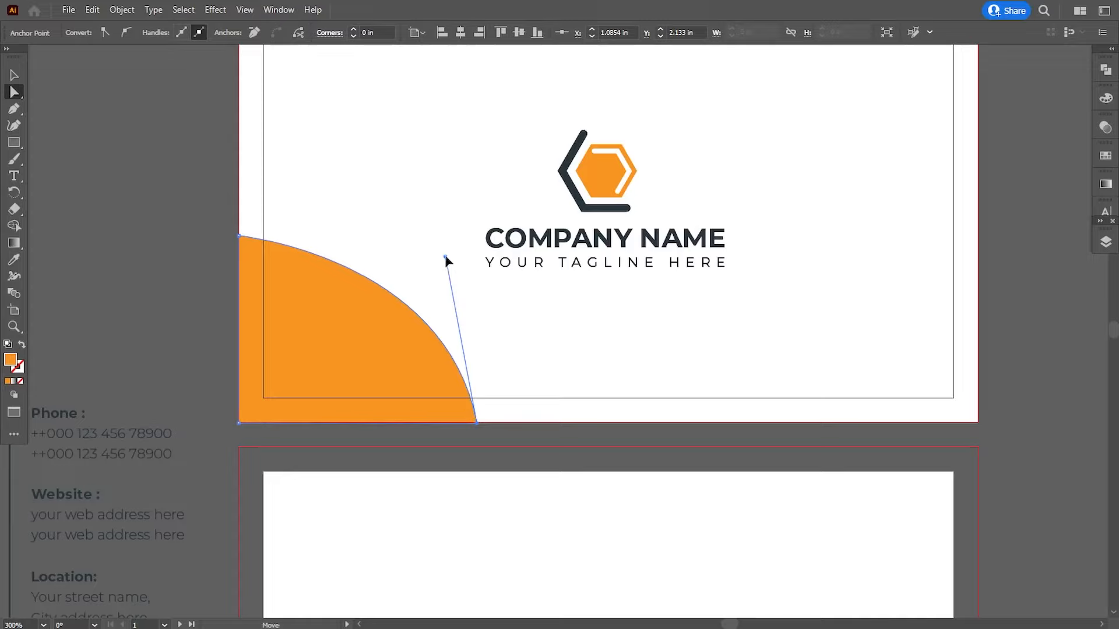
drag(447, 261, 431, 253)
click(124, 359)
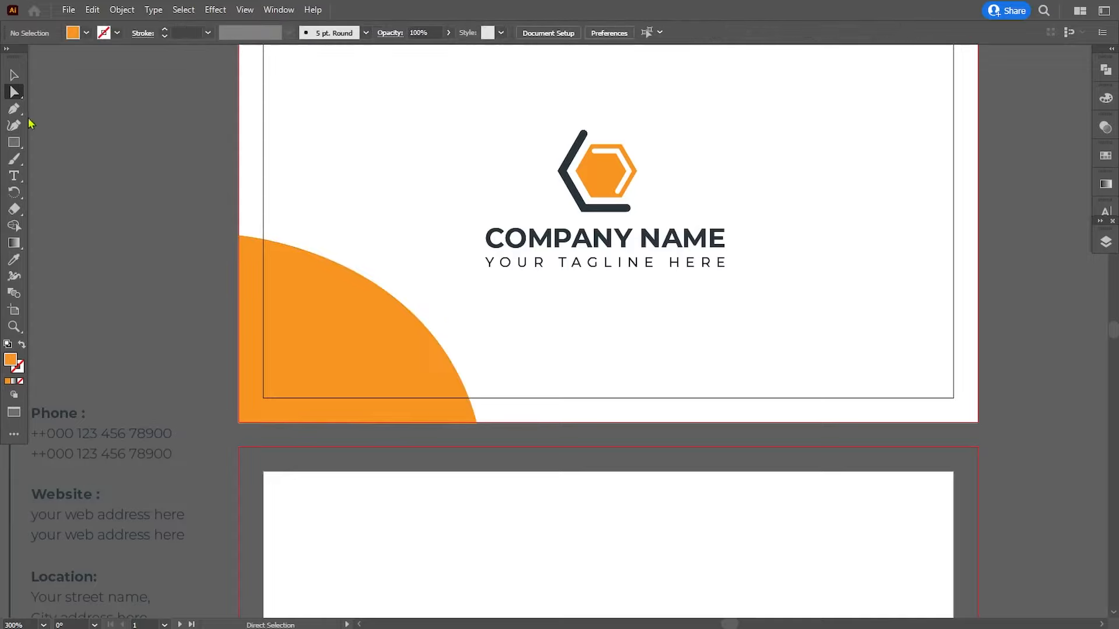
- Draw a curved band across the orange shape from the left bleed edge to the bottom and fill it with the logo's dark color
click(14, 109)
click(238, 235)
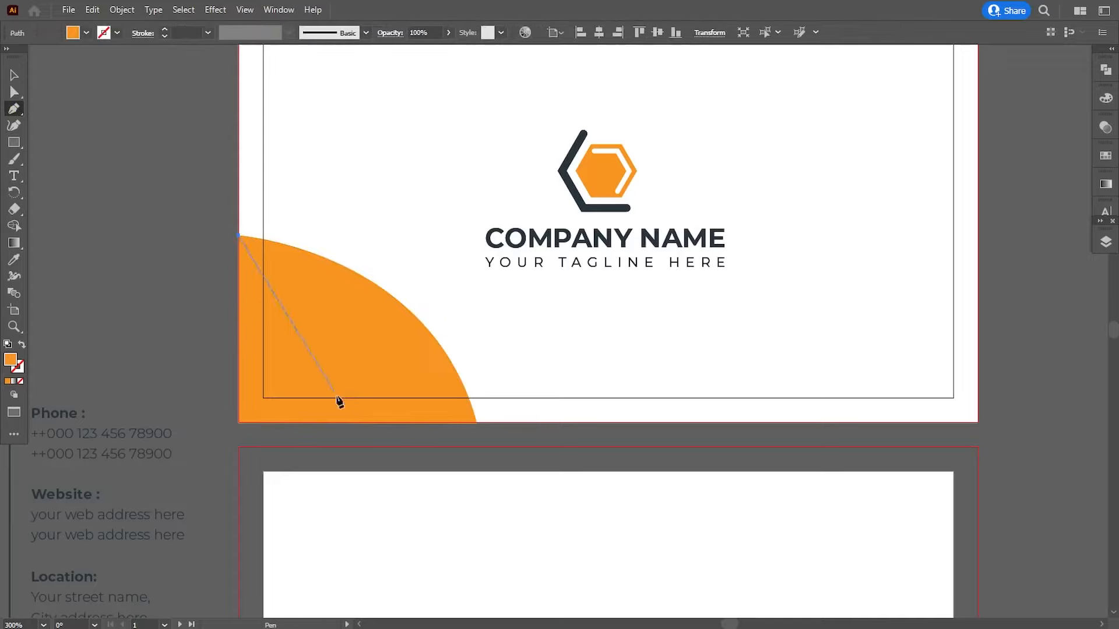
scroll(408, 402, down, 1)
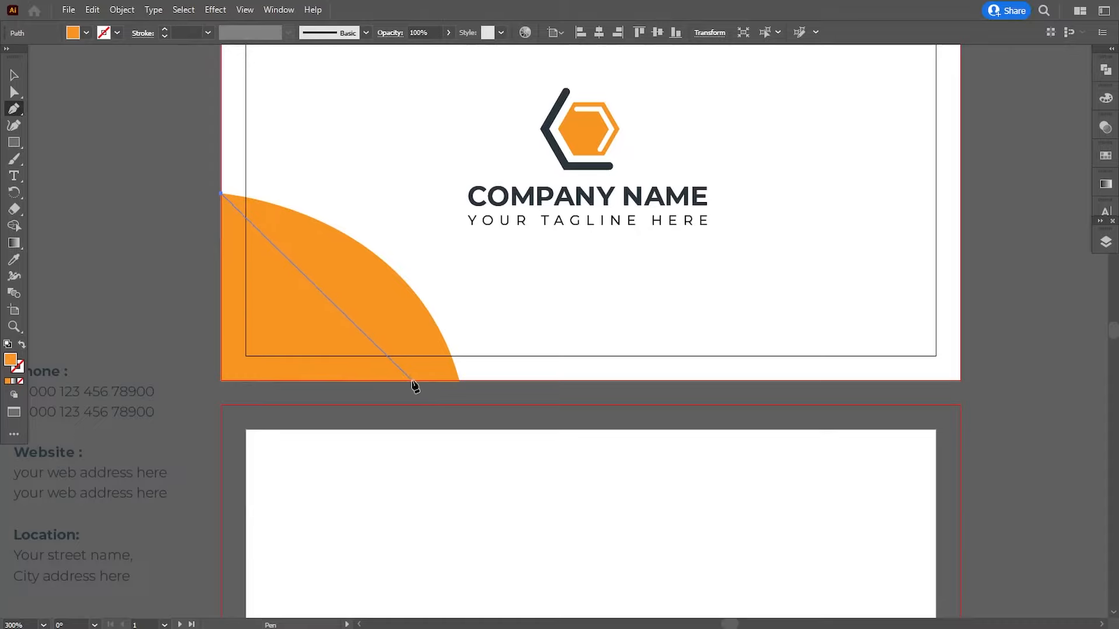
drag(414, 381, 434, 559)
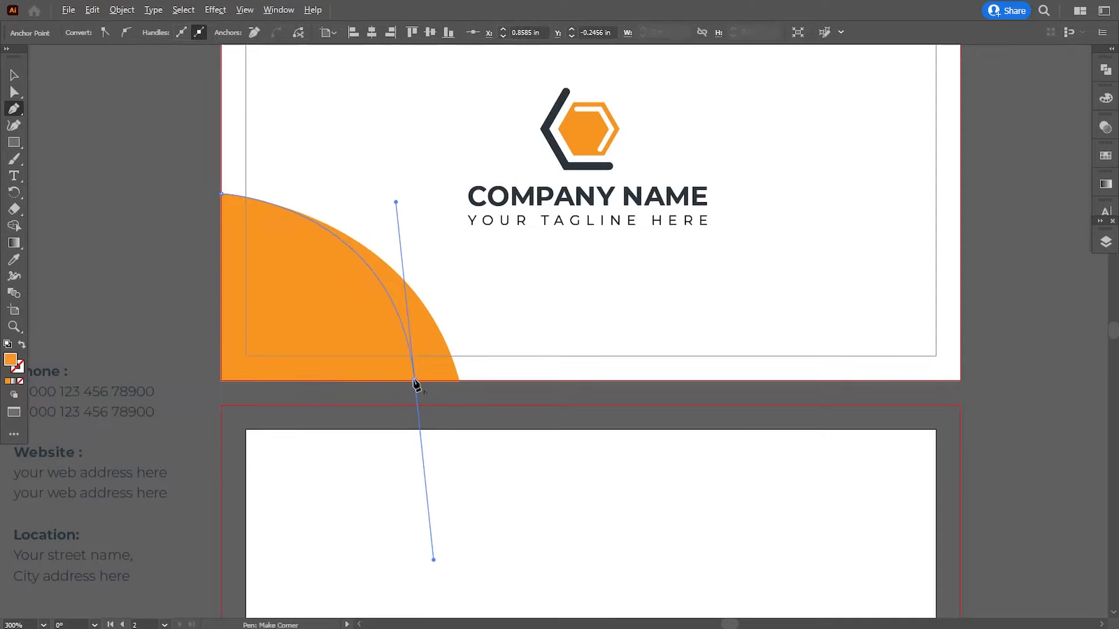
click(413, 381)
click(370, 382)
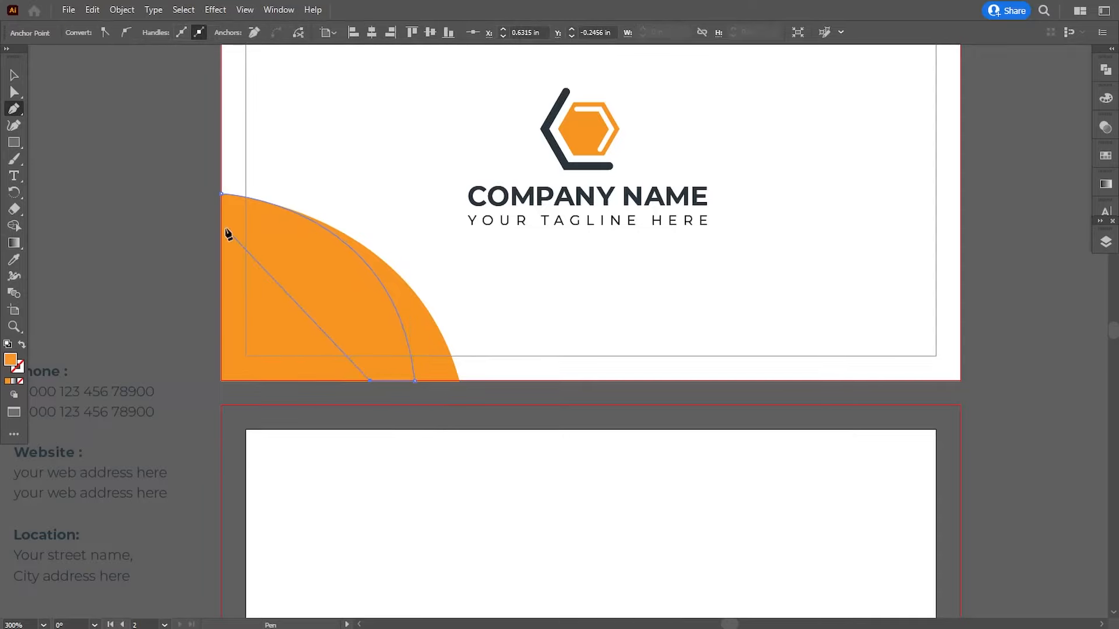
drag(221, 224, 51, 187)
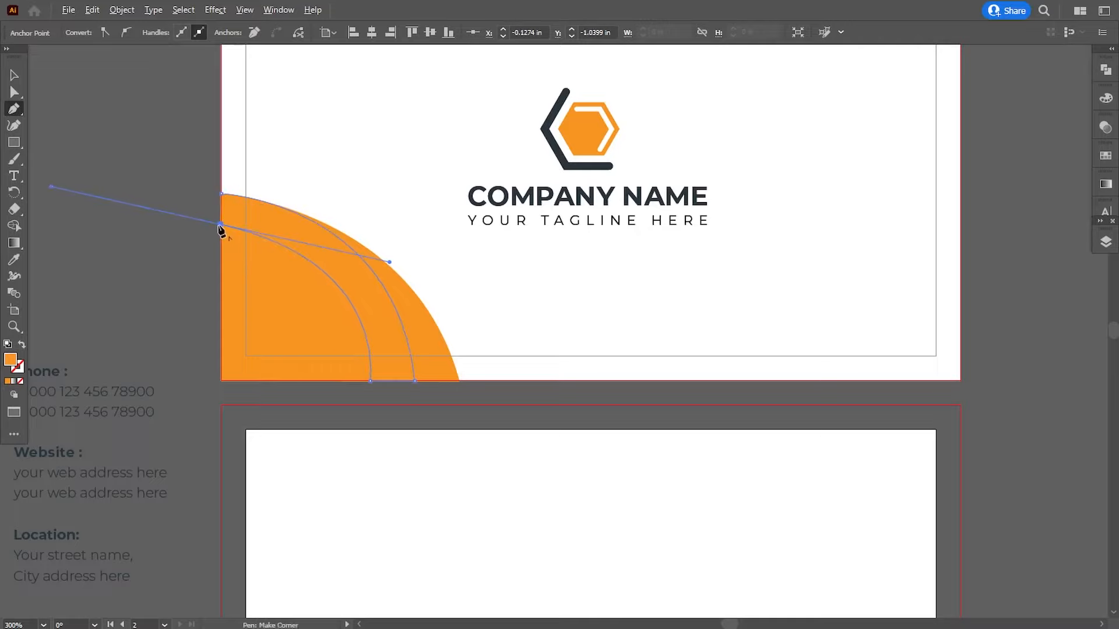
click(222, 194)
click(9, 266)
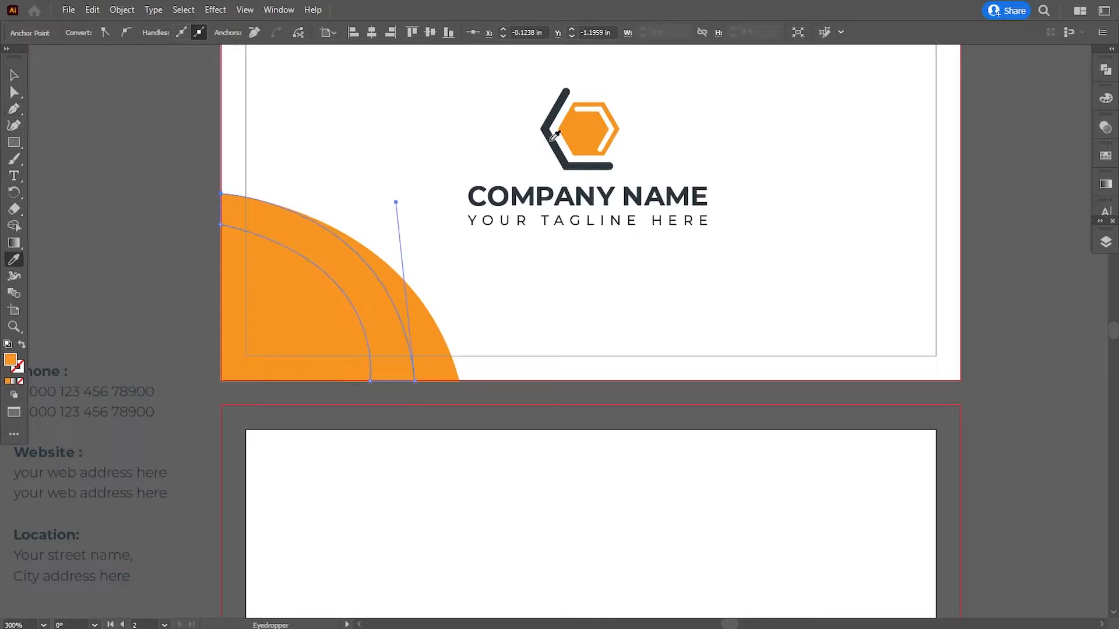
click(551, 141)
- Snap the bottom edge of the first card's white rectangle to the lower bleed line
drag(464, 400, 470, 350)
click(16, 95)
click(453, 362)
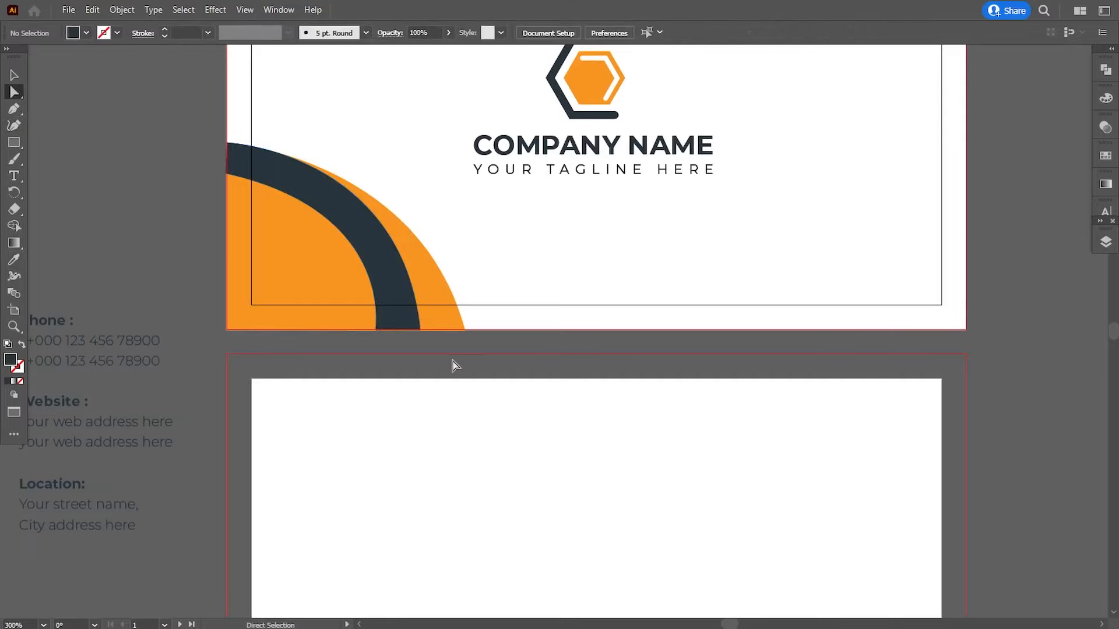
key(ctrl+plus)
key(ctrl+plus)
key(ctrl+plus)
key(ctrl+plus)
drag(187, 342, 433, 394)
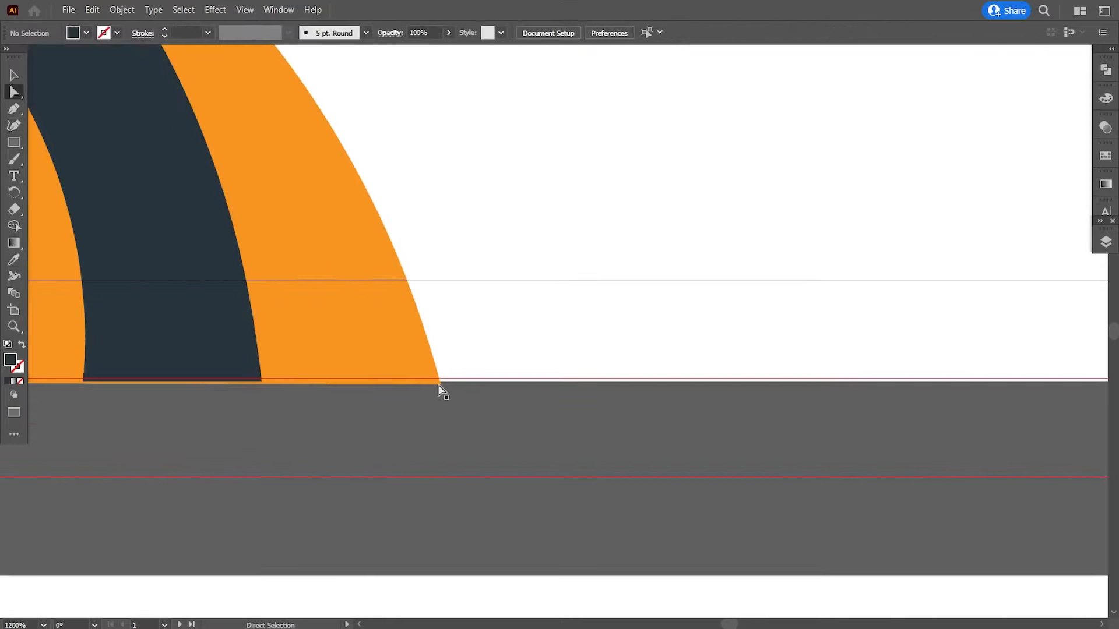
click(14, 75)
click(819, 424)
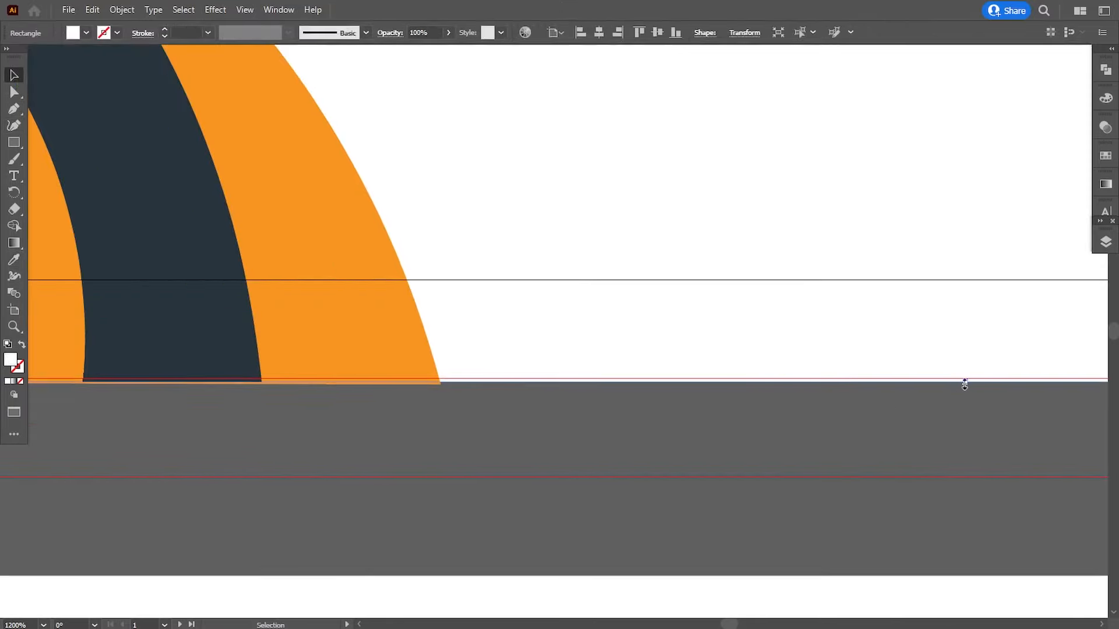
drag(964, 384, 967, 379)
click(591, 448)
- Move the orange shape's lower-right anchor up onto the bottom bleed line
click(15, 92)
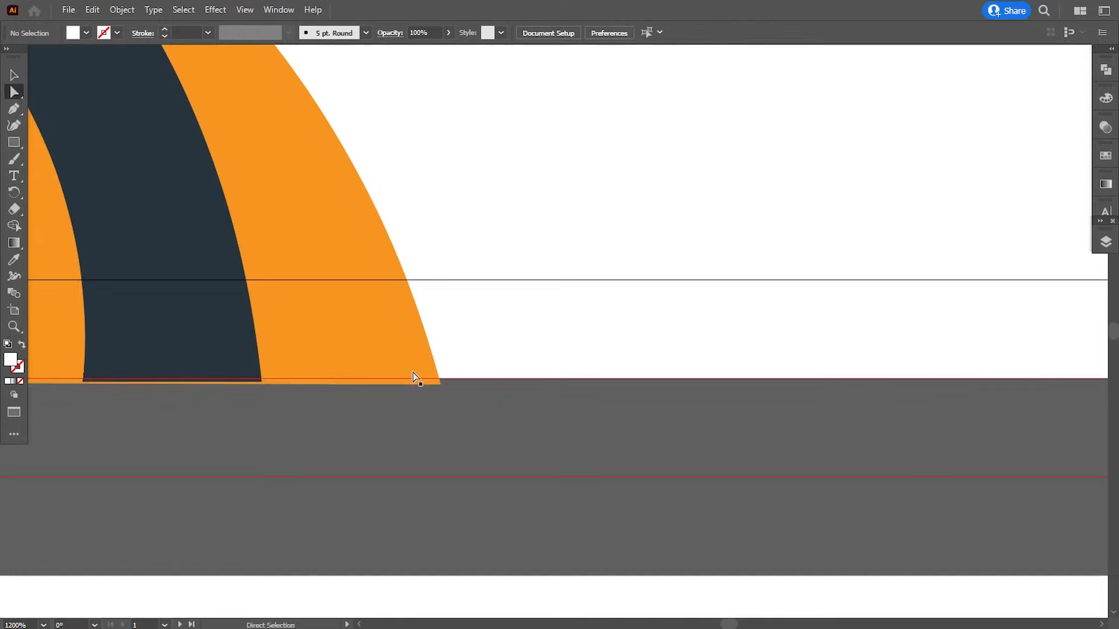
drag(442, 386, 439, 379)
click(402, 414)
- Snap both bottom anchors of the dark curved band up onto the lower bleed line
click(216, 359)
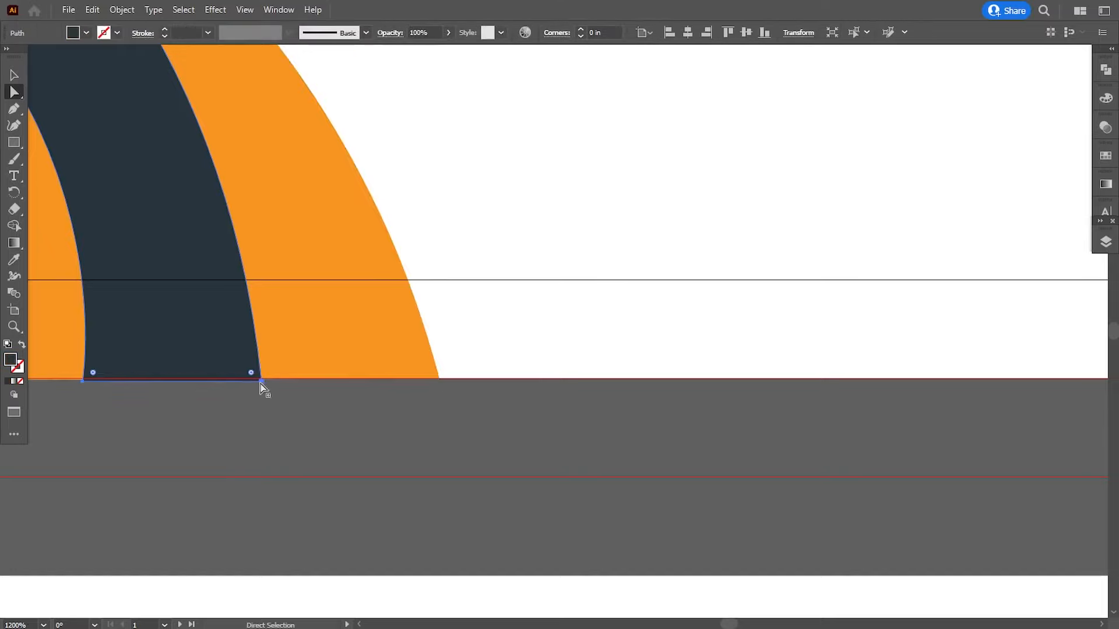
drag(260, 382, 261, 378)
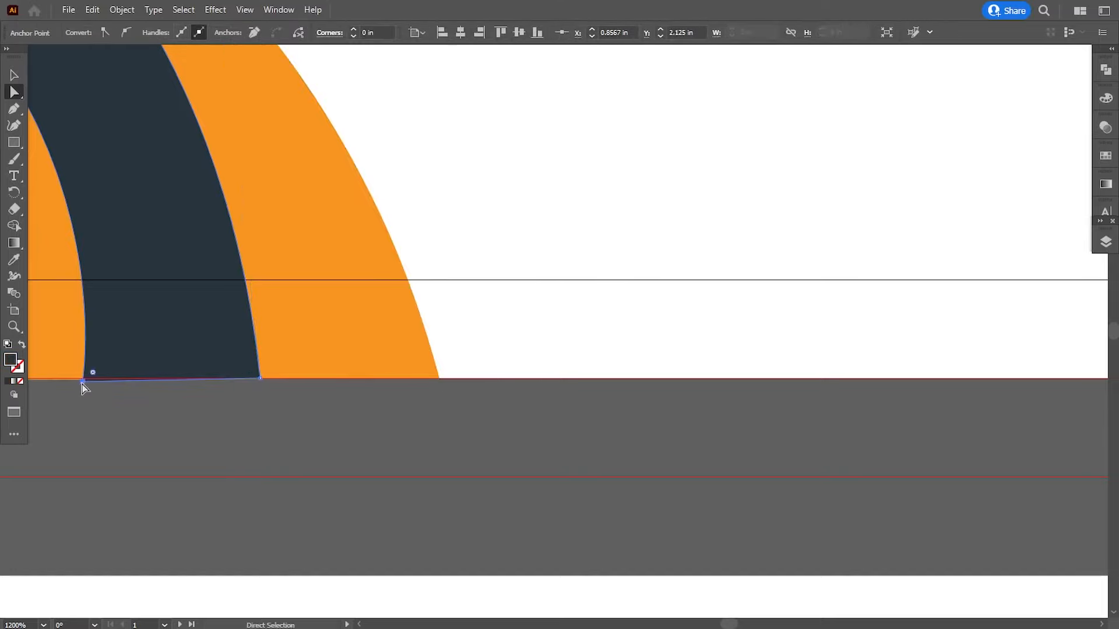
drag(83, 383, 82, 378)
click(173, 445)
- Move the orange shape's lower-left anchor up onto the bottom bleed line at the card's corner
scroll(188, 427, left, 10)
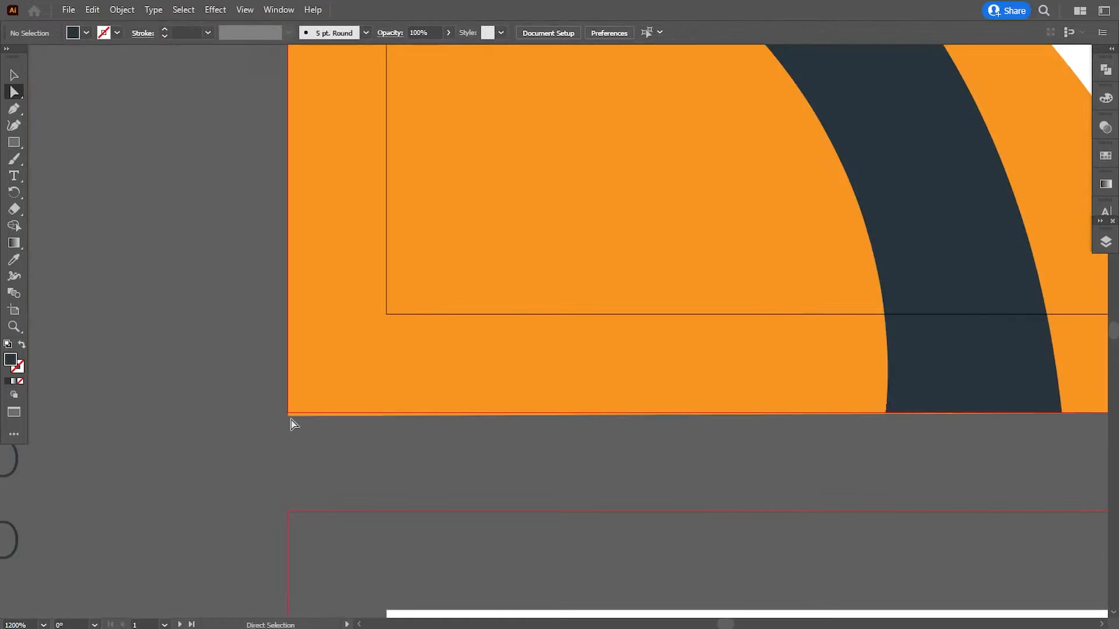
drag(289, 416, 289, 414)
click(347, 470)
scroll(349, 466, down, 3)
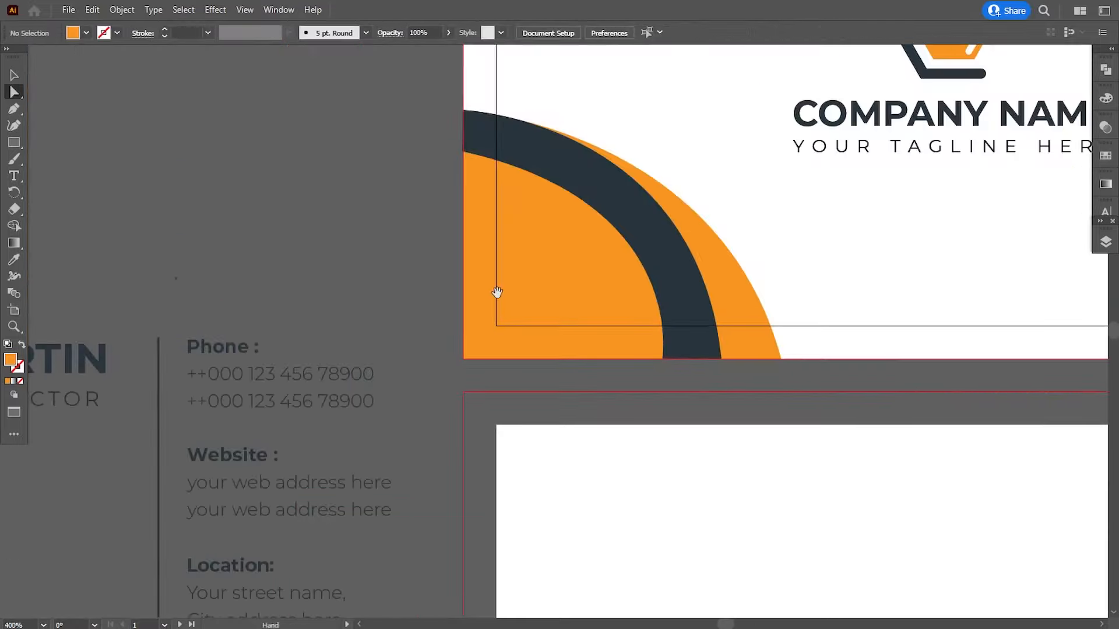
- Nudge the dark band's inner anchor on the left bleed edge upward to narrow the band's upper end
click(345, 207)
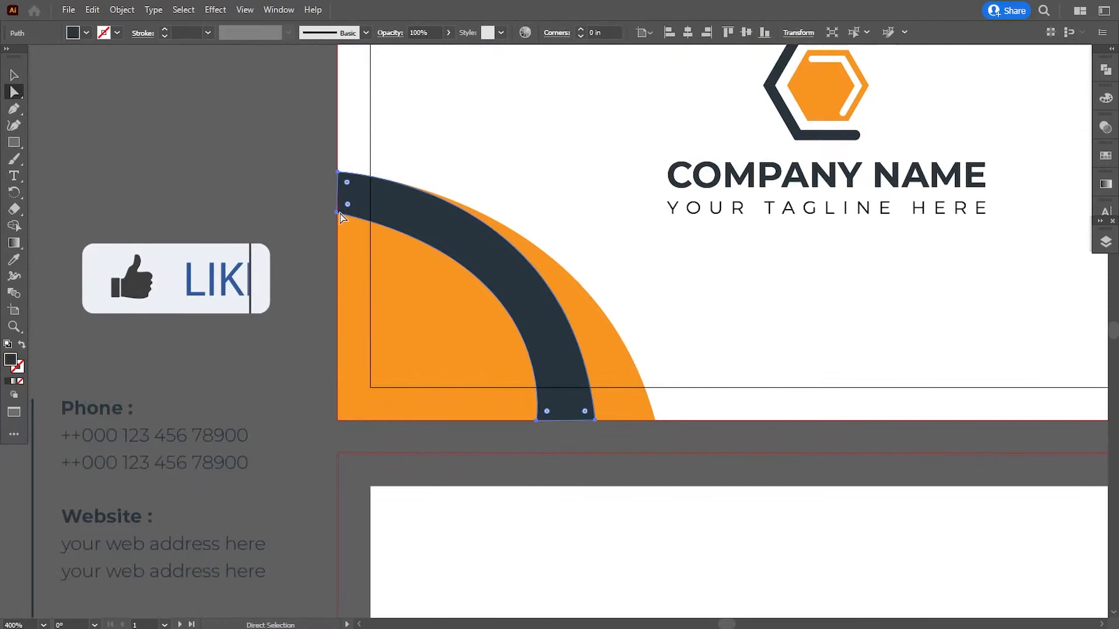
click(336, 213)
key(Up)
key(Up)
key(Up)
key(Up)
key(Down)
key(Down)
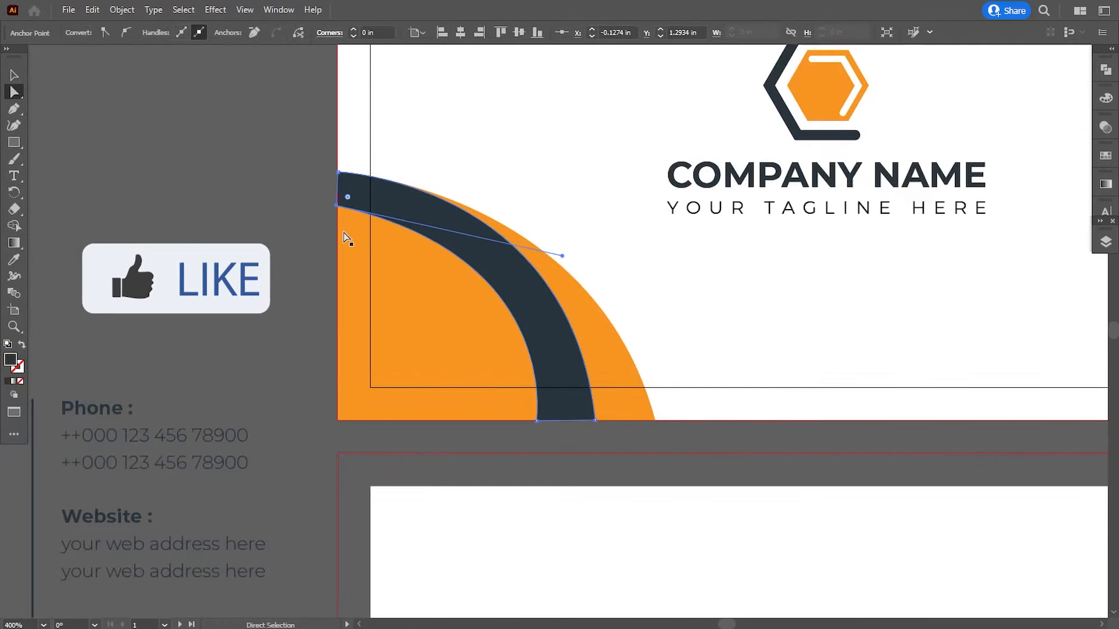
click(330, 216)
key(ctrl+plus)
key(ctrl+minus)
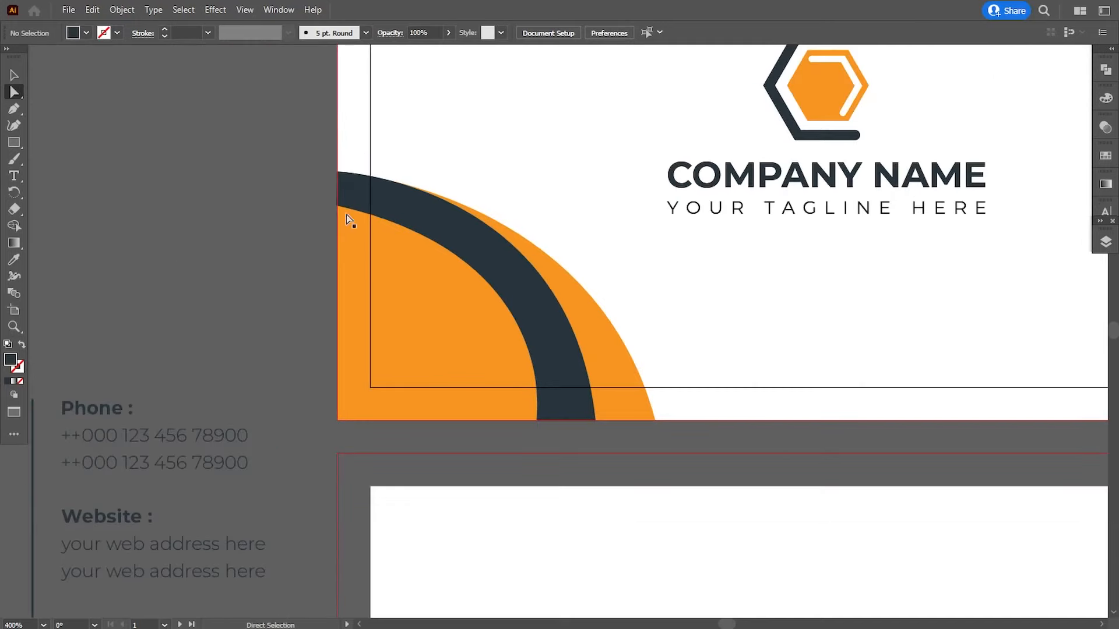
- Refine the dark band's inner edge by shifting its bottom anchor slightly left and making its upper curve handle horizontal
click(354, 207)
click(337, 212)
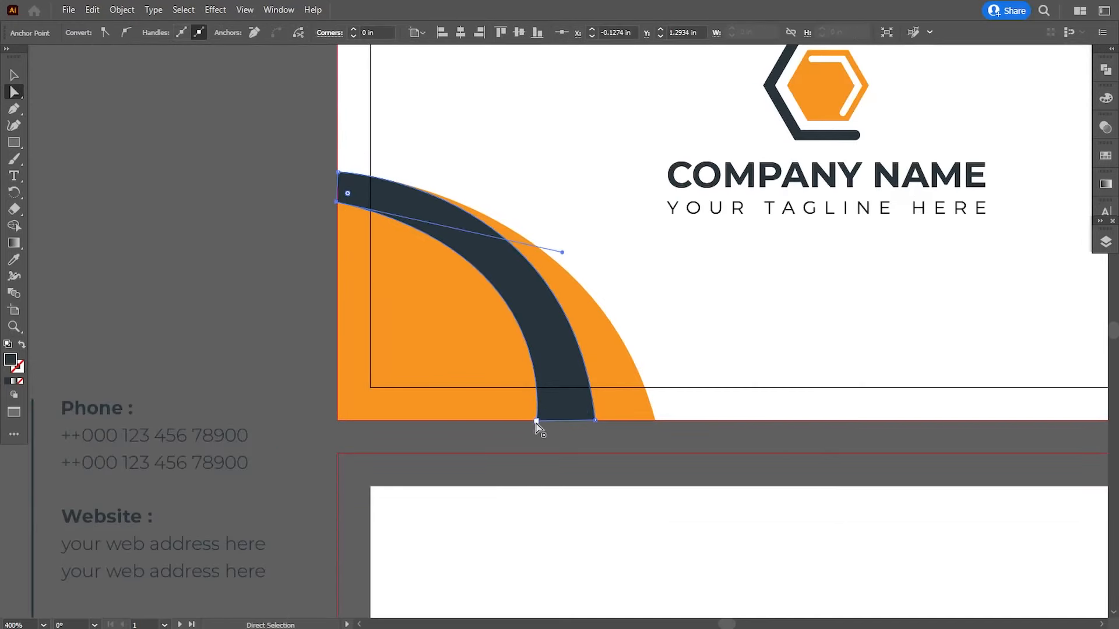
drag(536, 421, 533, 420)
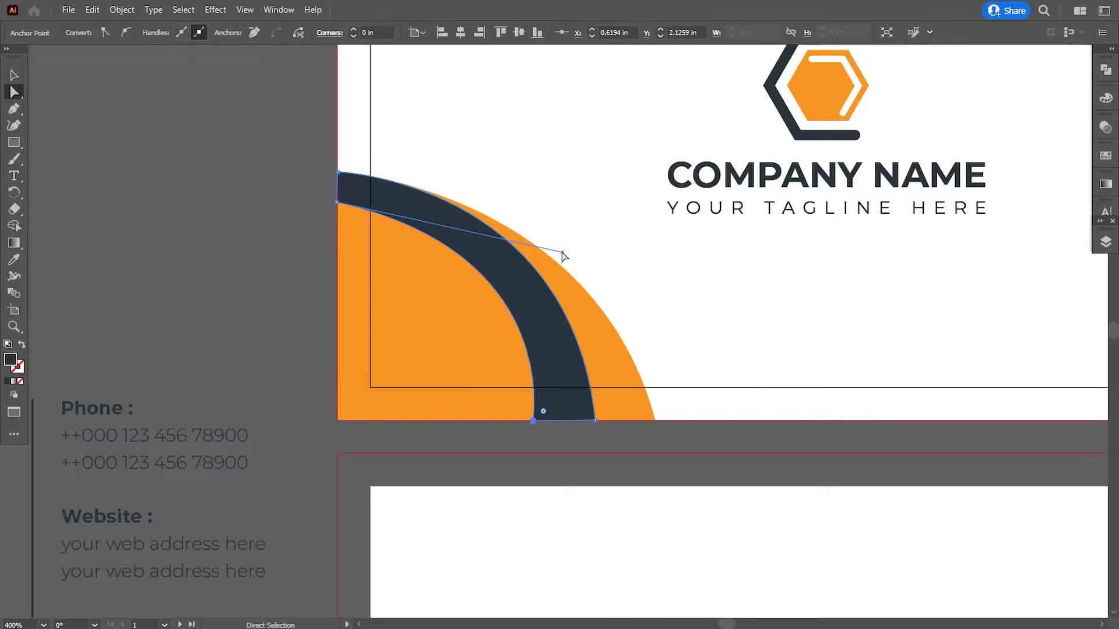
drag(563, 256, 508, 204)
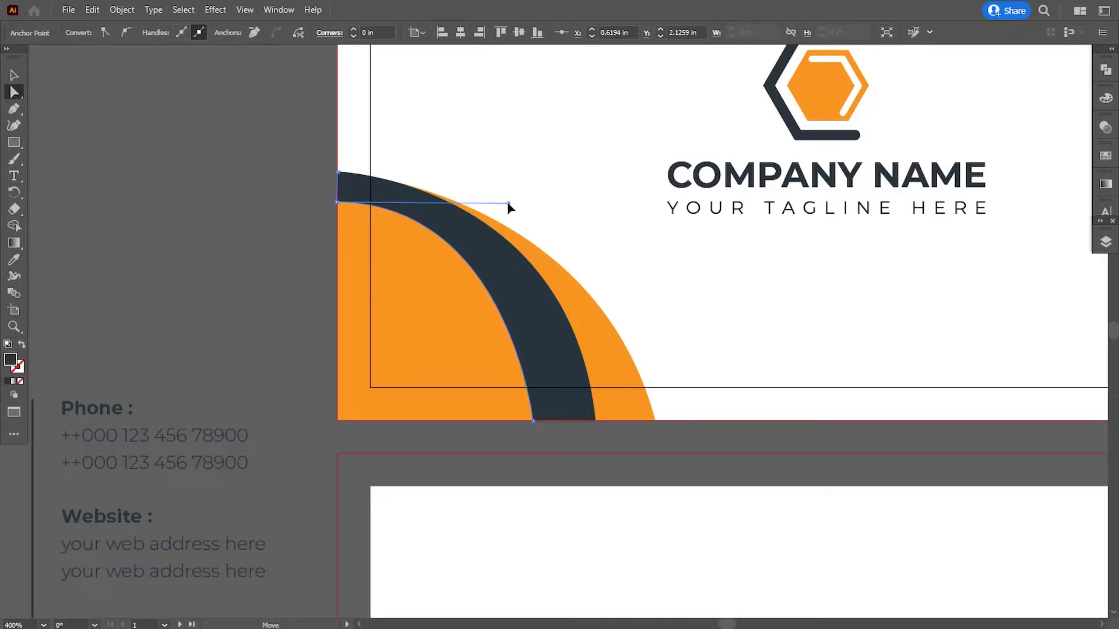
click(594, 420)
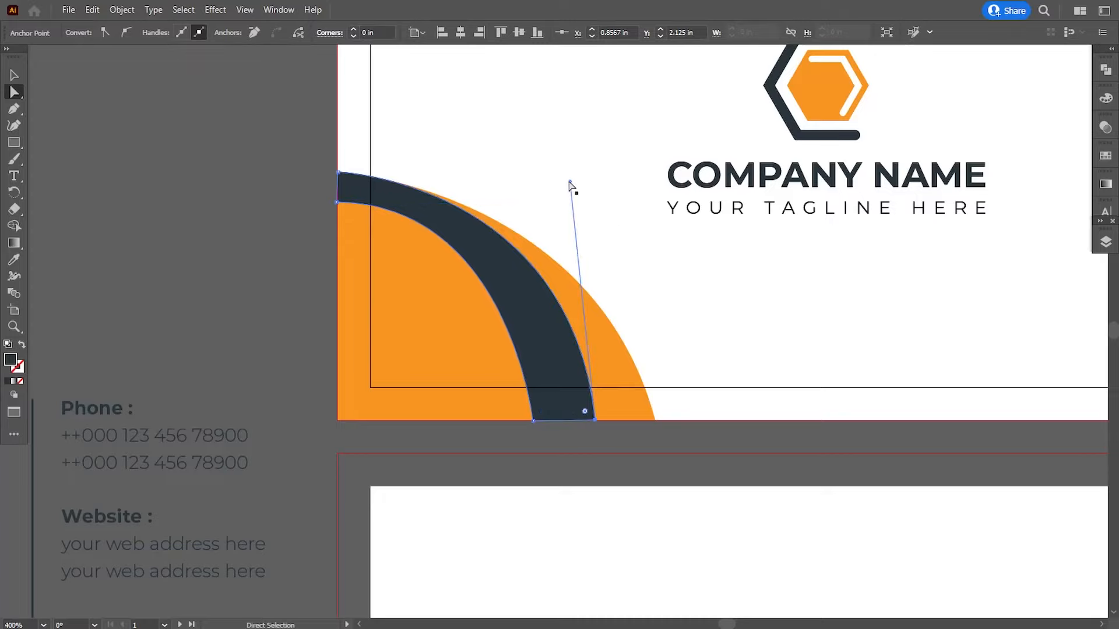
drag(569, 181, 566, 174)
key(ctrl+z)
- Adjust the dark band's outer curve by extending its lower-right anchor's handle slightly up and to the left
click(580, 409)
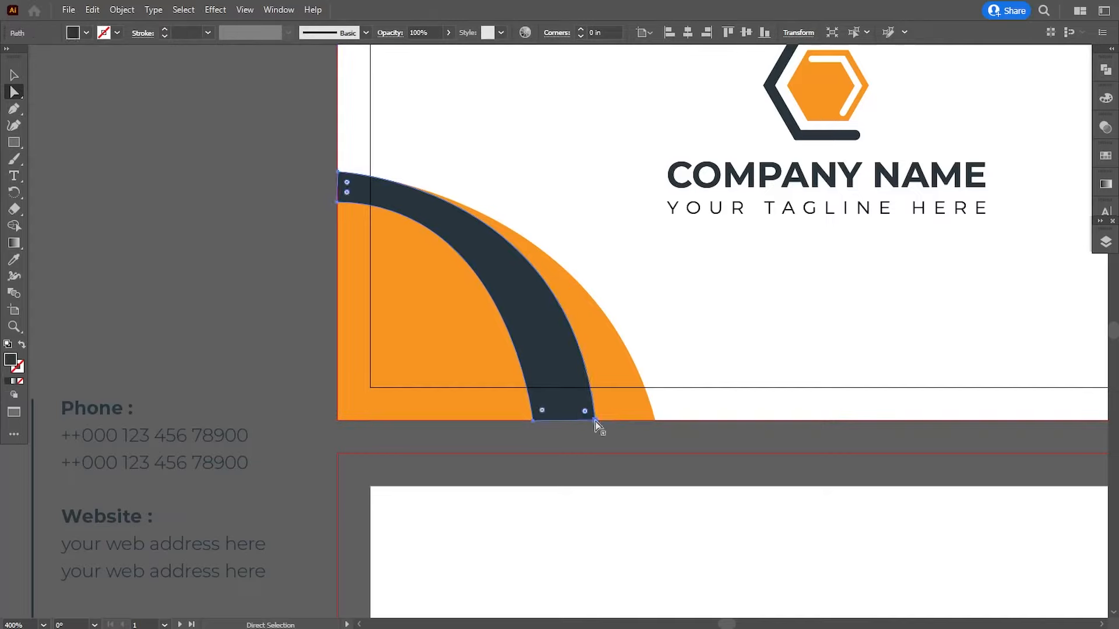
click(594, 420)
drag(570, 182, 566, 176)
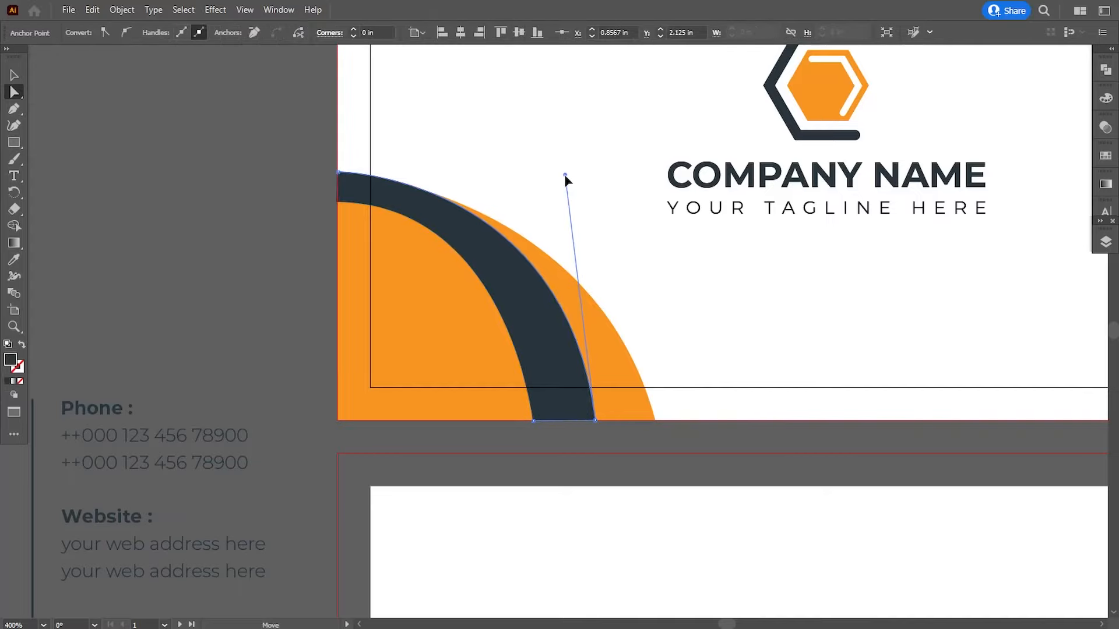
click(592, 445)
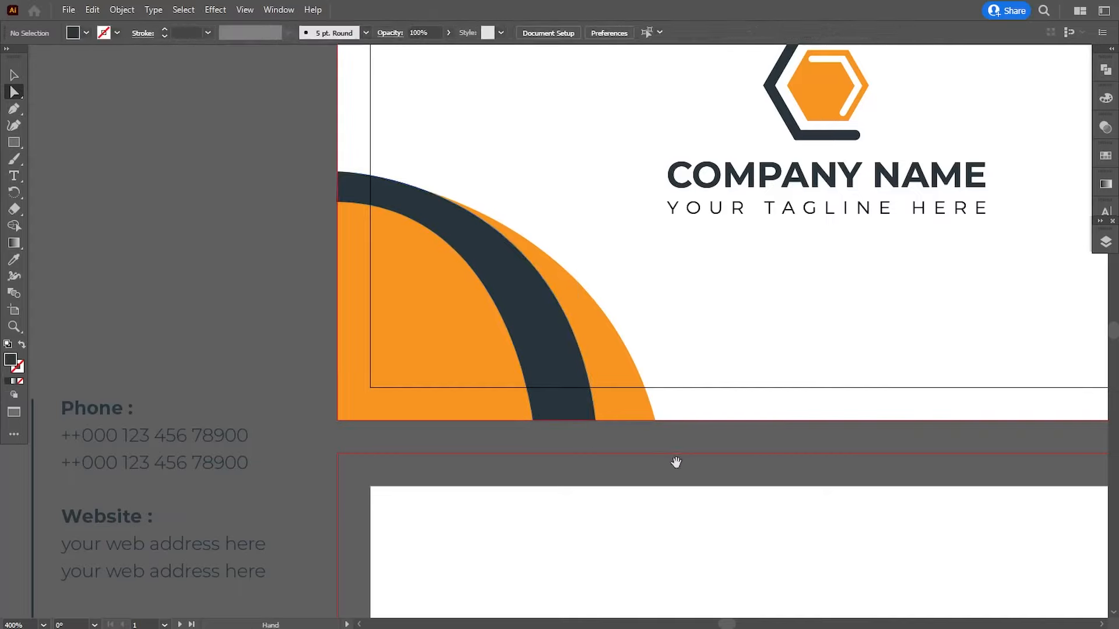
- Draw an open right-angled path with the Pen tool across the first card above the logo and down its left side
scroll(626, 462, right, 2)
key(ctrl+minus)
key(ctrl+minus)
key(ctrl+minus)
key(ctrl+plus)
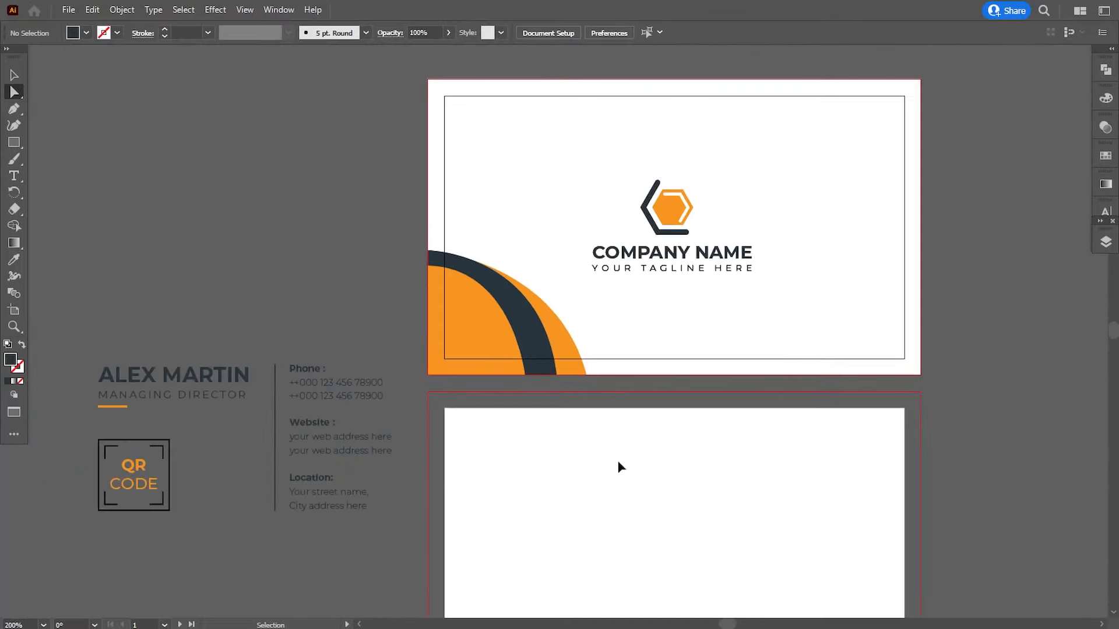
drag(697, 353, 579, 414)
key(ctrl+plus)
drag(529, 313, 500, 342)
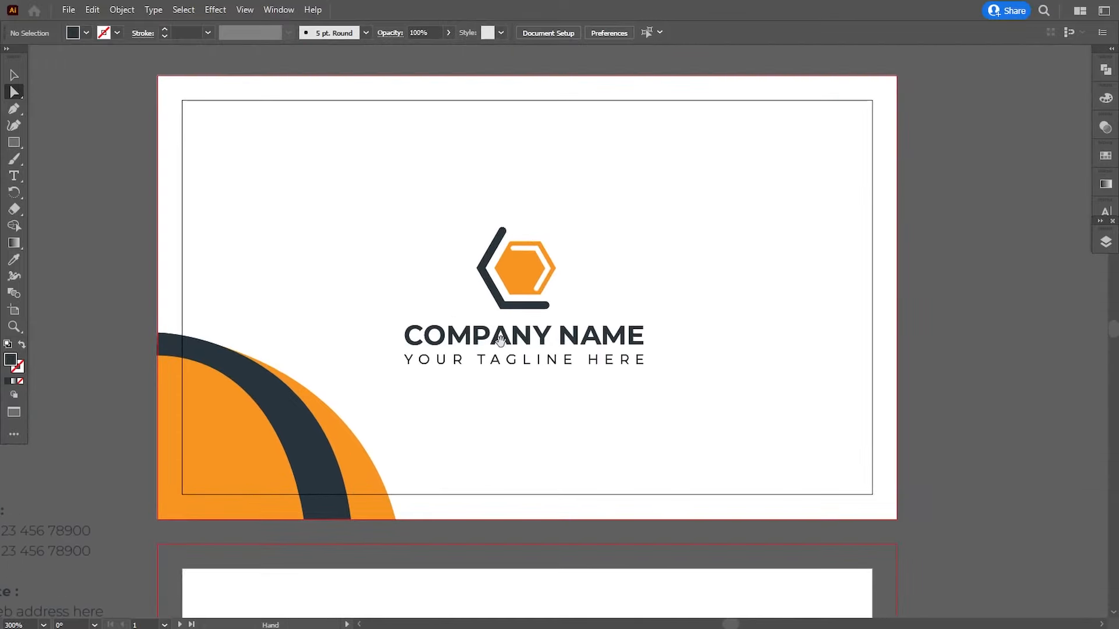
click(15, 109)
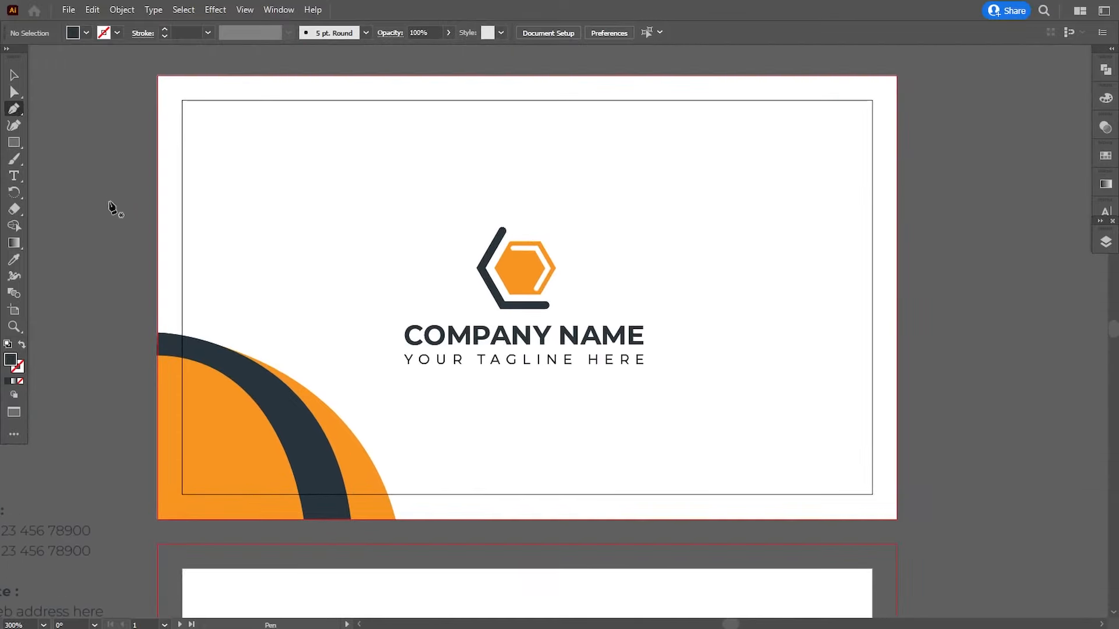
click(812, 139)
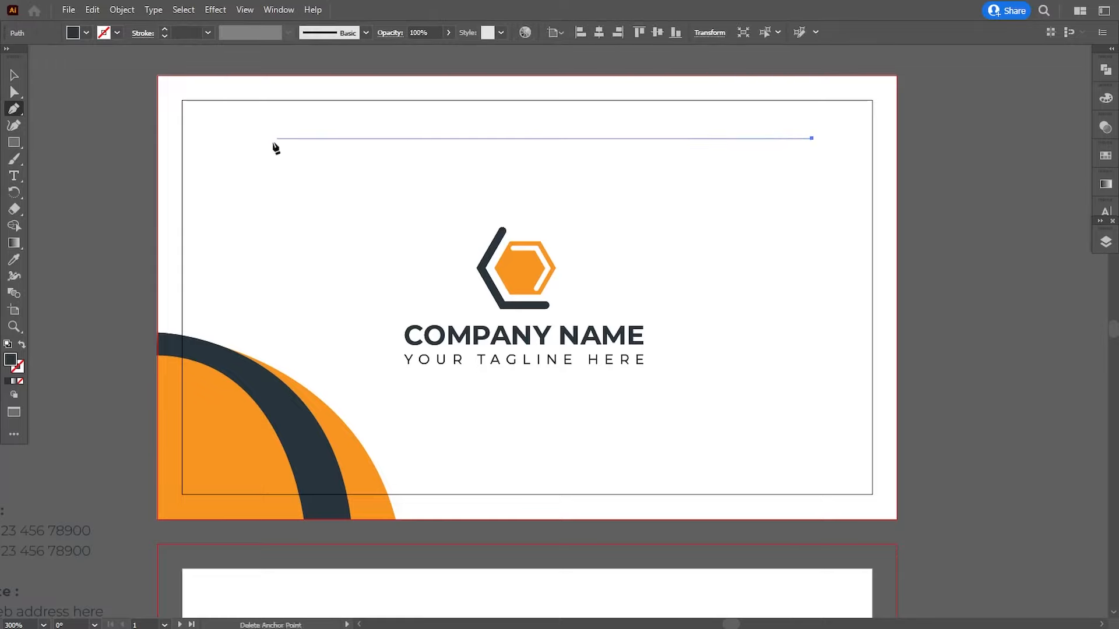
shift+click(232, 138)
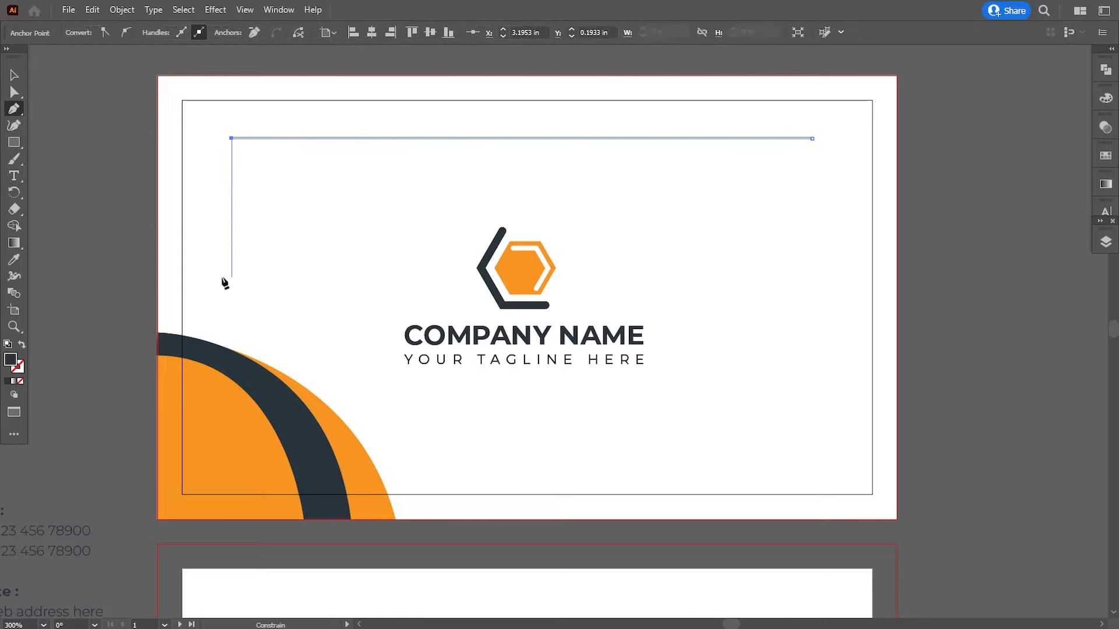
shift+click(226, 298)
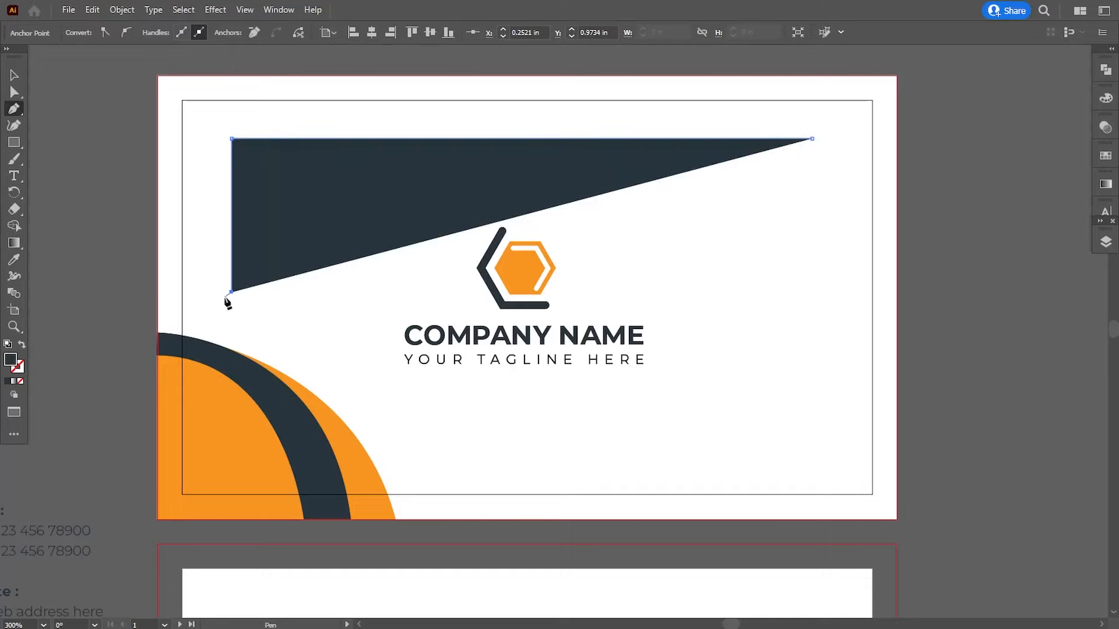
- Swap the right-angled path's fill and stroke so only the dark outline remains, and set its stroke weight to 0.80 pt
click(22, 346)
key(v)
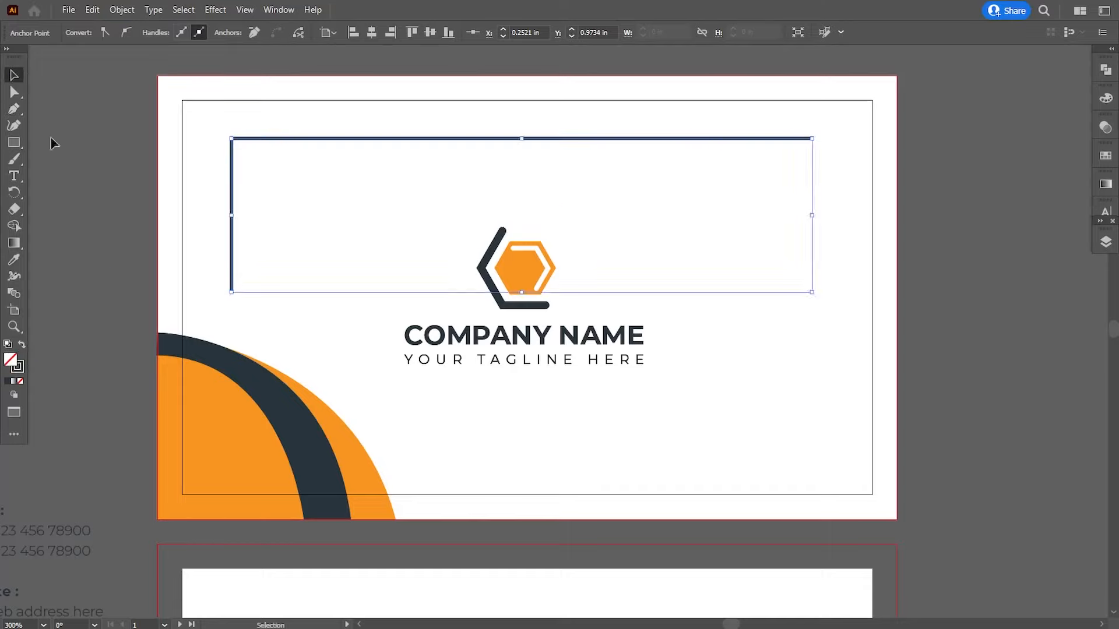
click(212, 169)
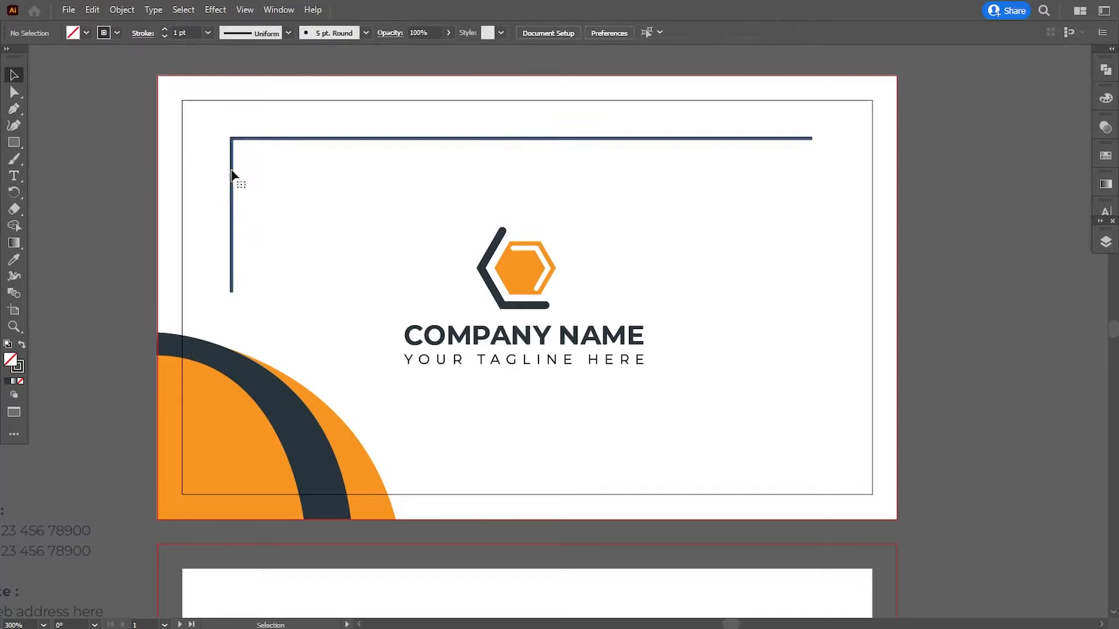
click(232, 175)
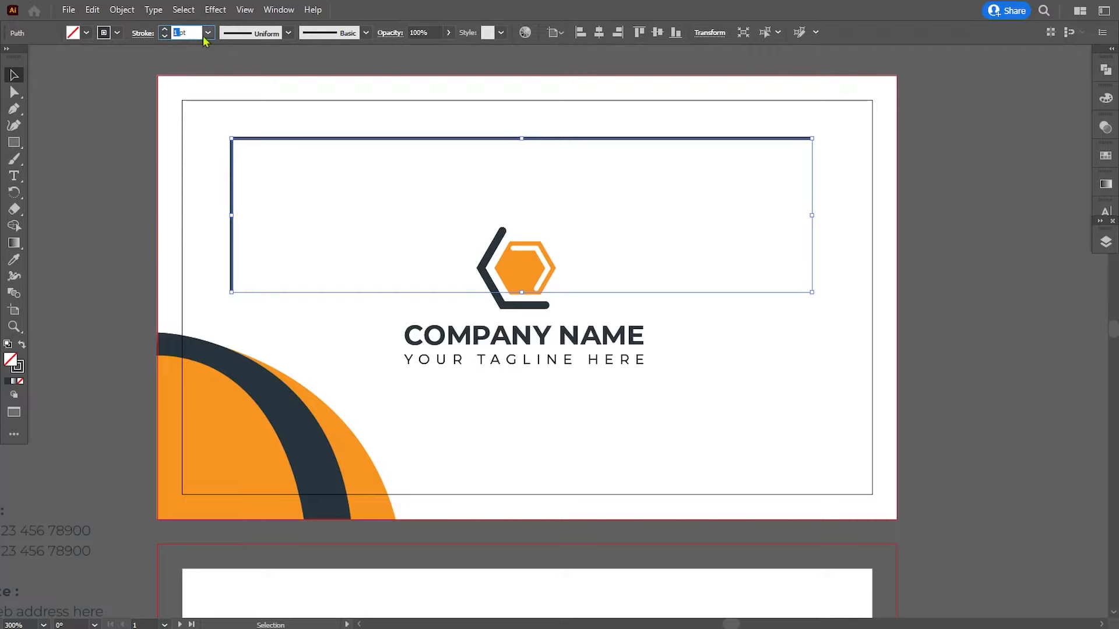
text(0.80)
key(Return)
click(152, 183)
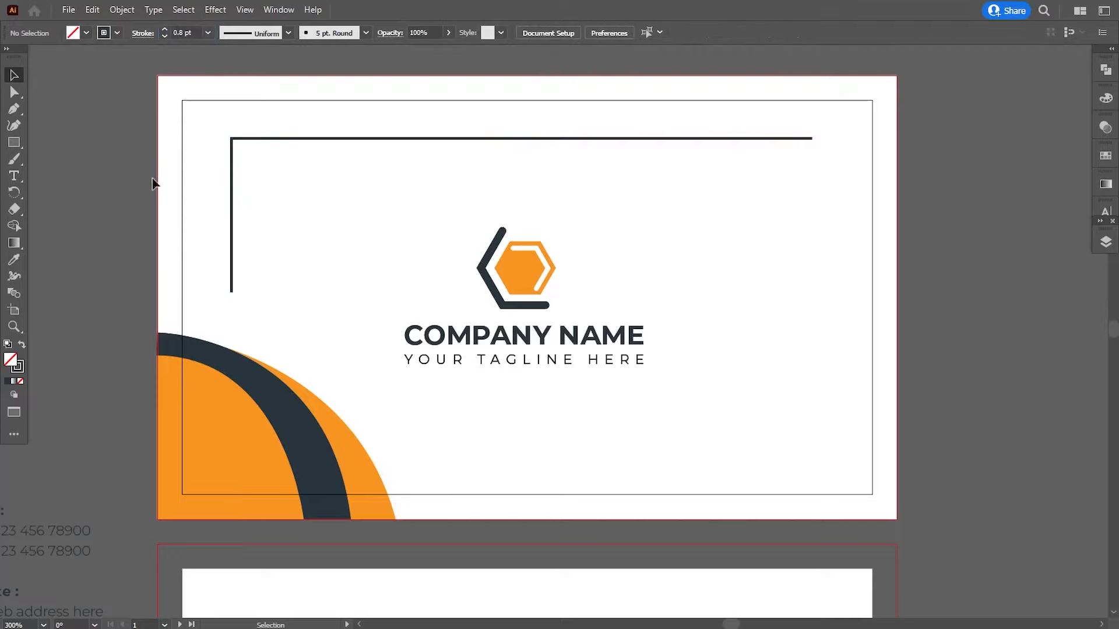
- Draw an unfilled circle about 0.09 in wide and place it at the lower end of the vertical line
drag(14, 142, 52, 156)
drag(237, 307, 237, 307)
click(14, 75)
click(307, 325)
click(232, 309)
key(Down)
click(142, 282)
click(231, 311)
click(303, 256)
- Extend the right end of the horizontal line slightly further toward the card's right side
click(11, 93)
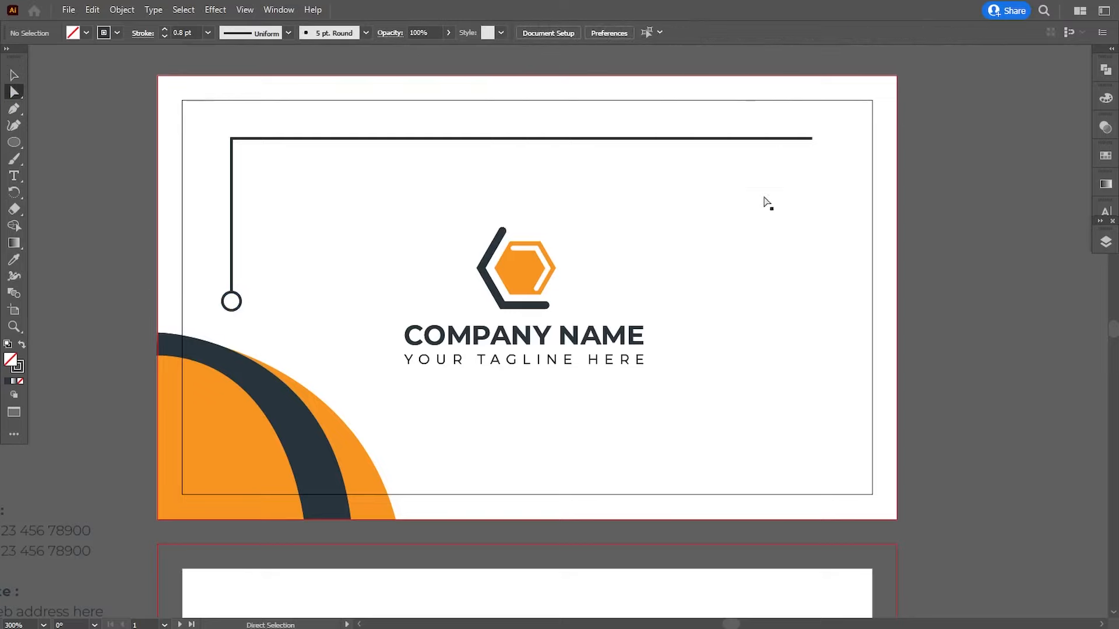
click(811, 140)
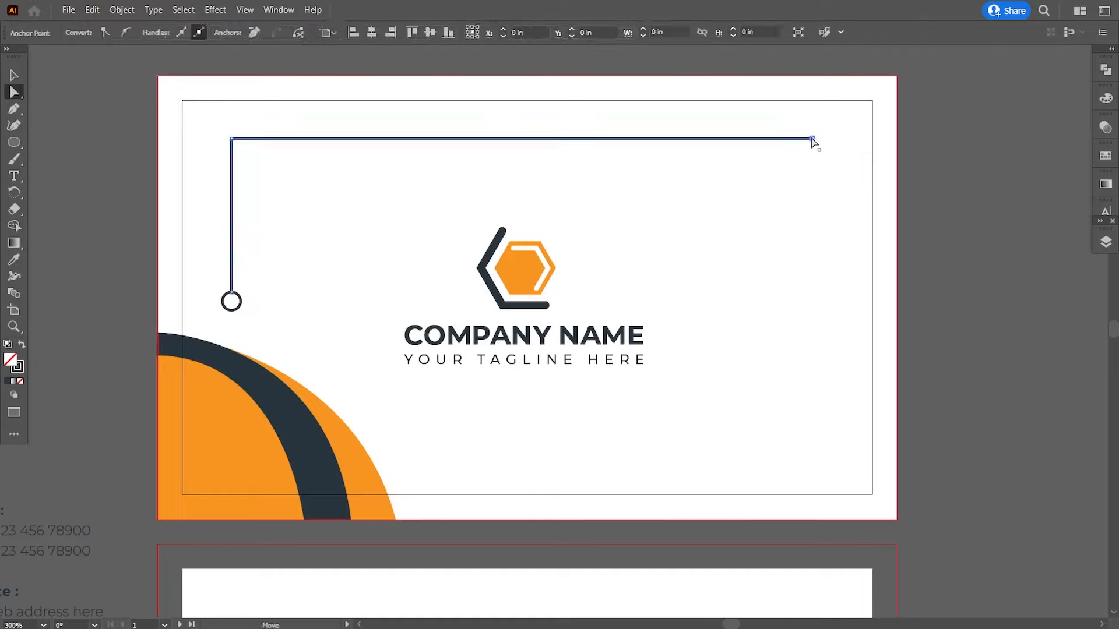
click(996, 221)
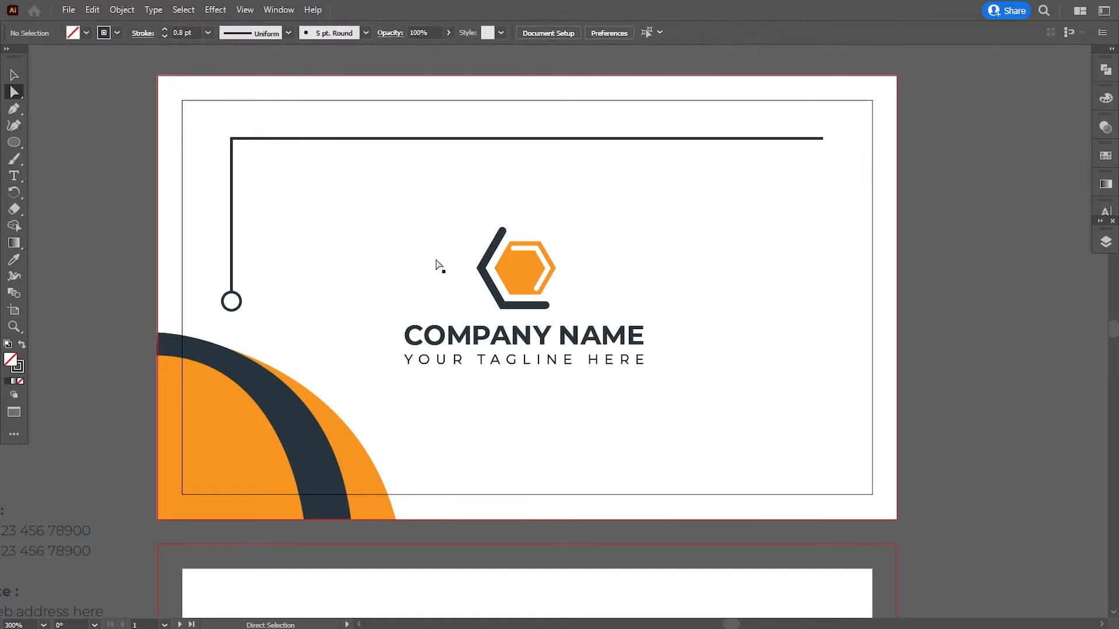
- Shift the small circle slightly left and nudge the vertical line left so it meets the circle's center again
scroll(438, 266, right, 1)
key(v)
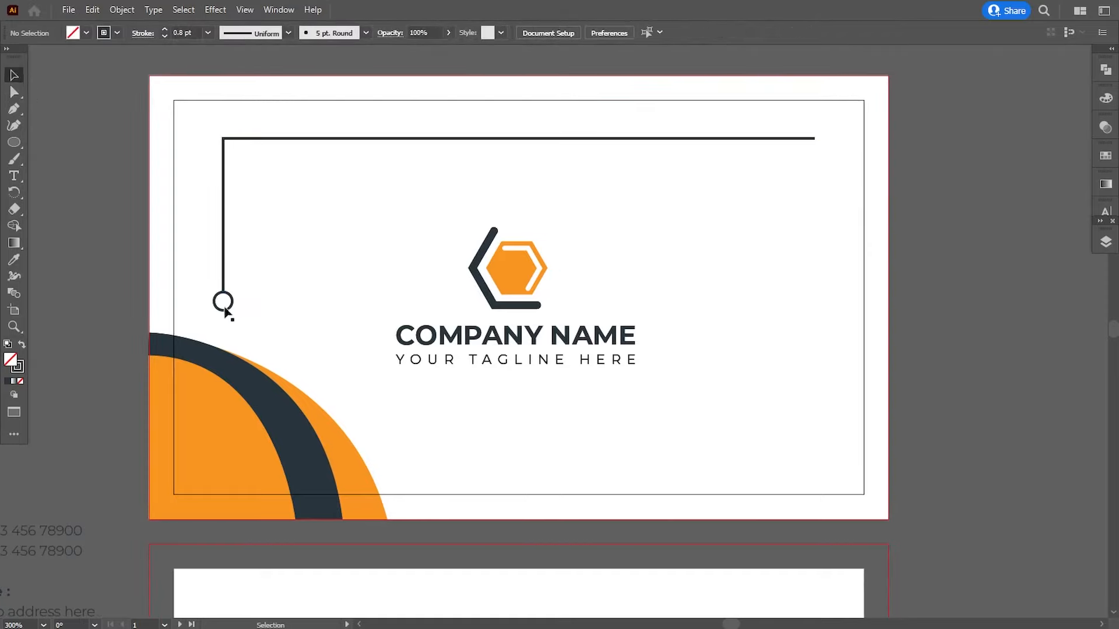
drag(222, 311, 218, 313)
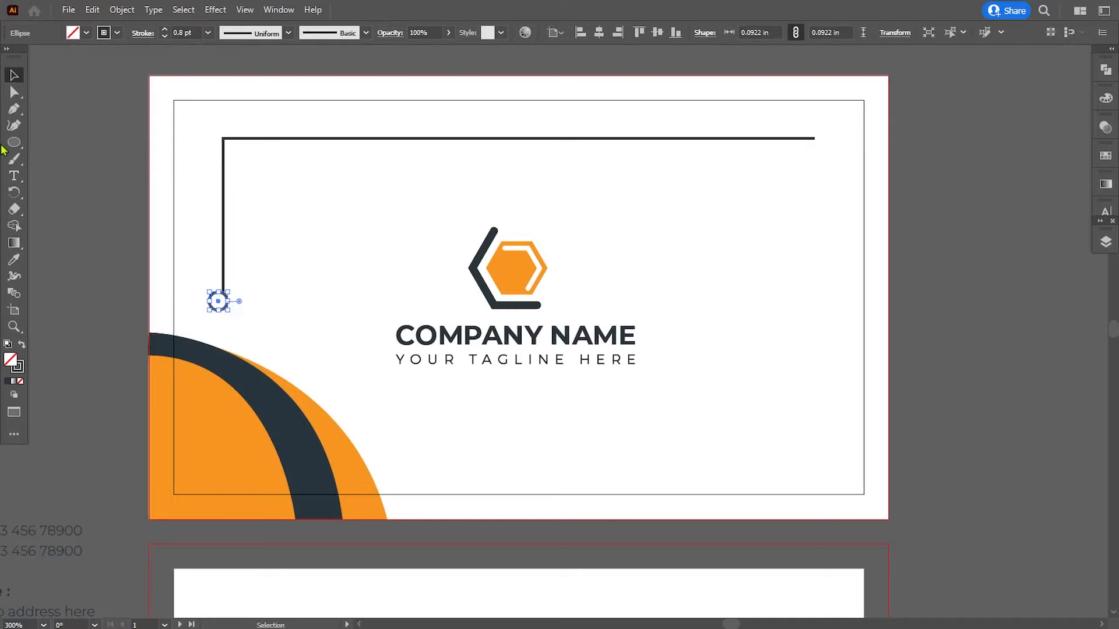
key(a)
click(223, 293)
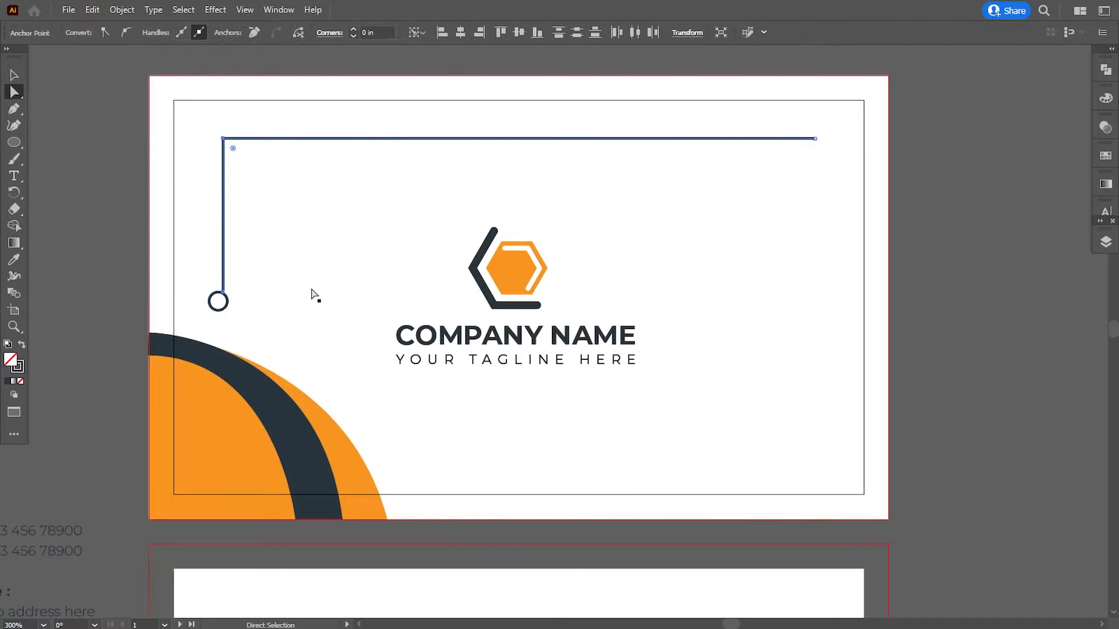
key(Left)
key(Left)
click(114, 292)
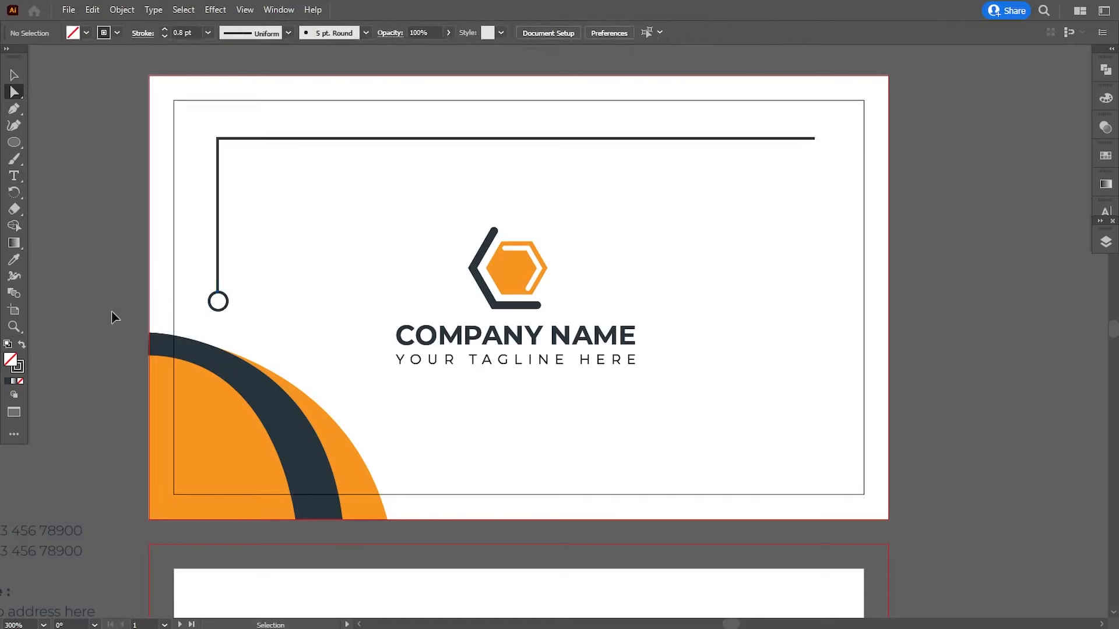
- Fine-tune the small circle's position so it is centered under the vertical line and just touches its end
key(ctrl+equal)
key(ctrl+equal)
drag(120, 321, 489, 356)
click(14, 75)
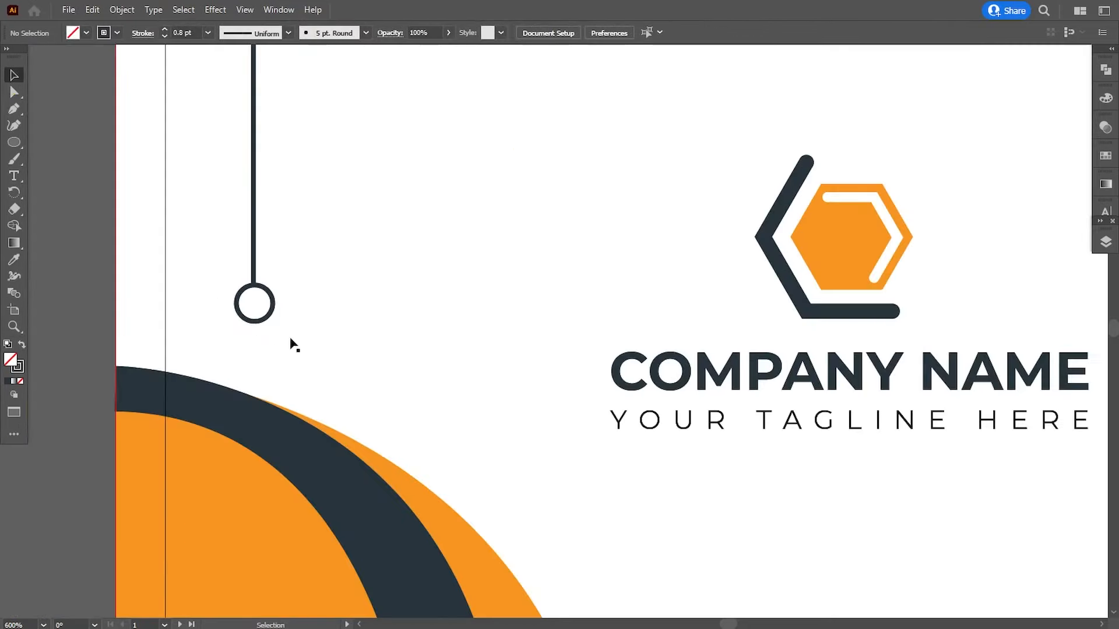
click(257, 326)
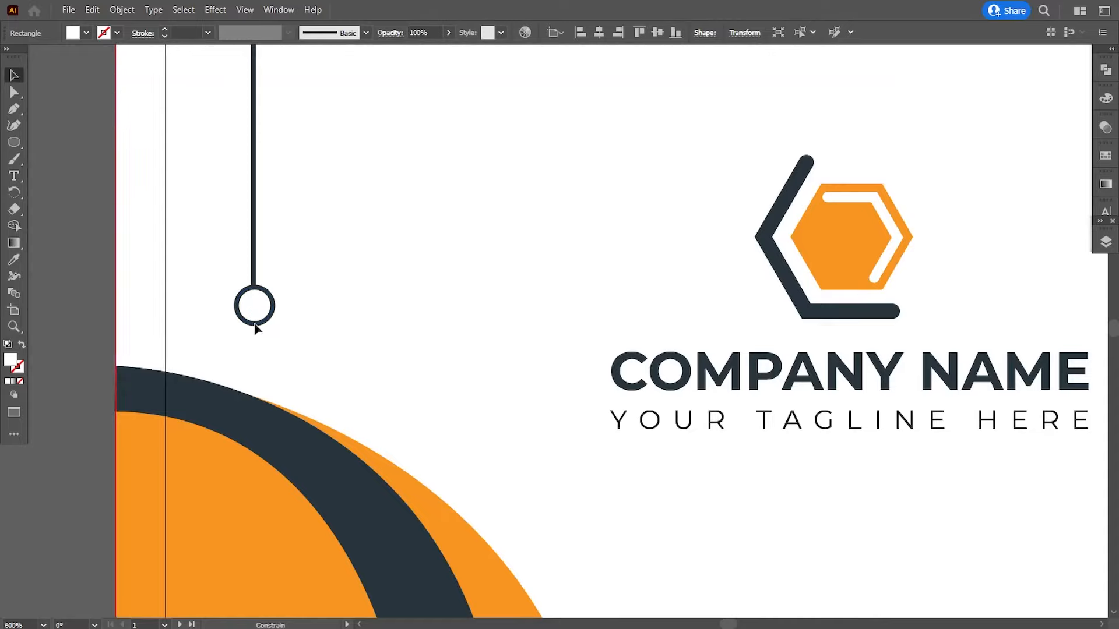
click(254, 324)
click(108, 307)
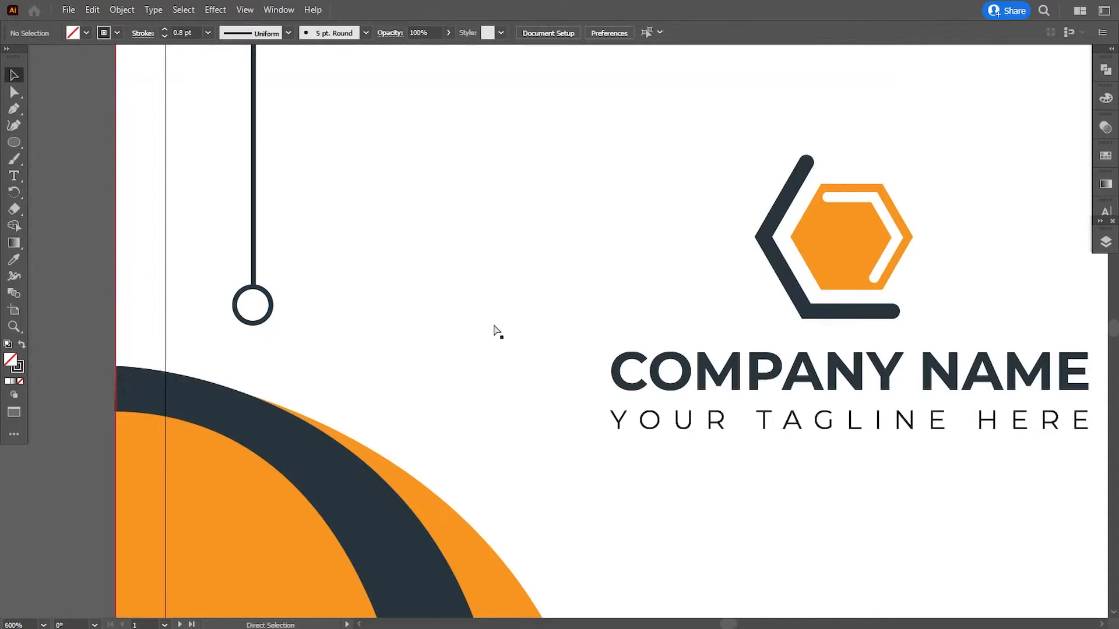
- Draw a short horizontal line with the Pen tool from the front card's right edge inward, near the lower corner
key(ctrl+minus)
key(ctrl+minus)
key(ctrl+minus)
key(ctrl+plus)
drag(697, 300, 568, 276)
drag(633, 302, 579, 298)
click(14, 109)
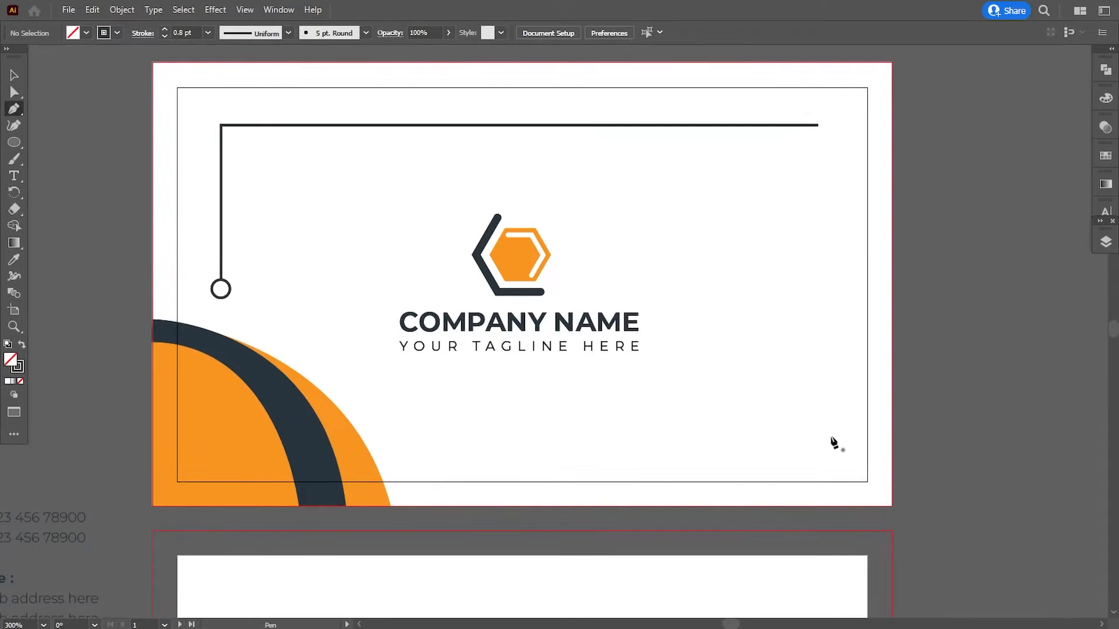
click(891, 441)
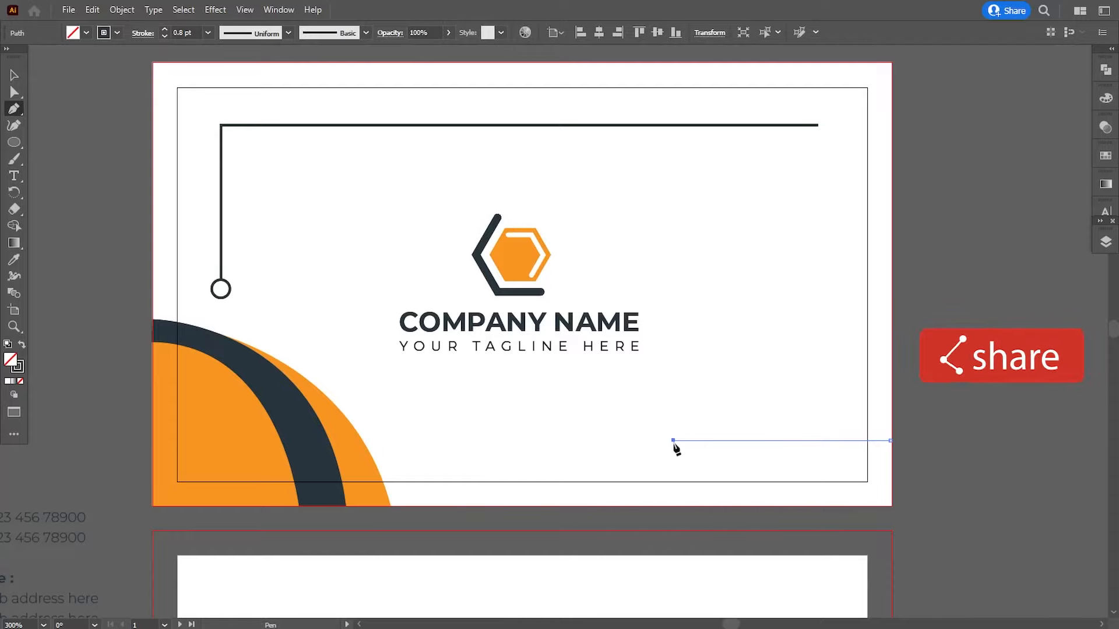
click(673, 440)
click(14, 75)
click(66, 159)
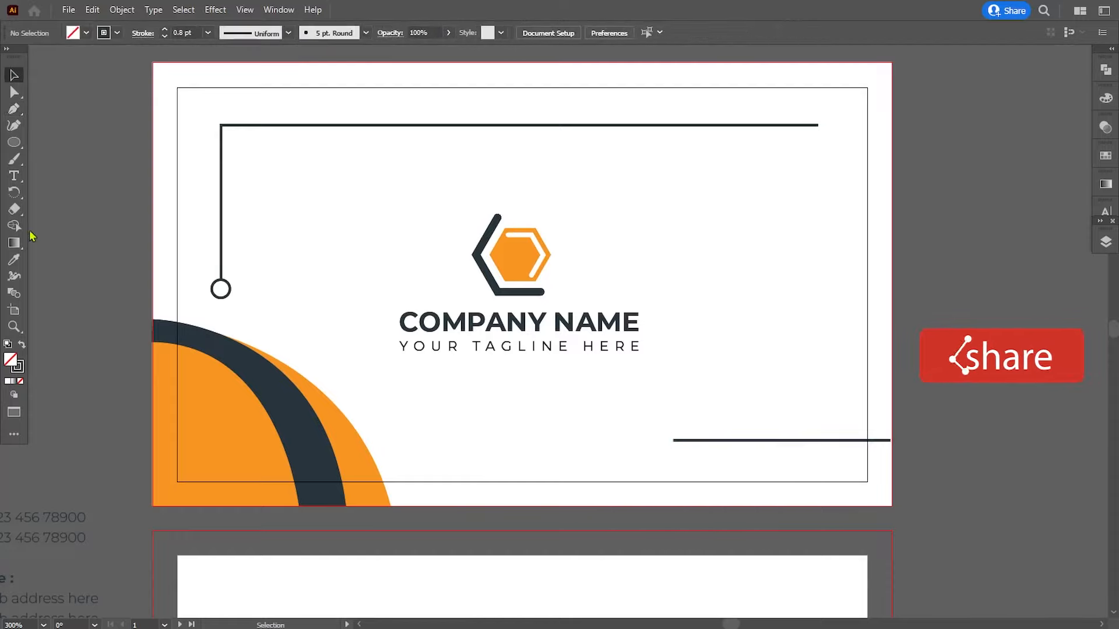
- Place a copy of the small circle at the inner end of the new horizontal line, vertically centered on it
drag(219, 298, 662, 453)
drag(659, 451, 658, 449)
click(921, 469)
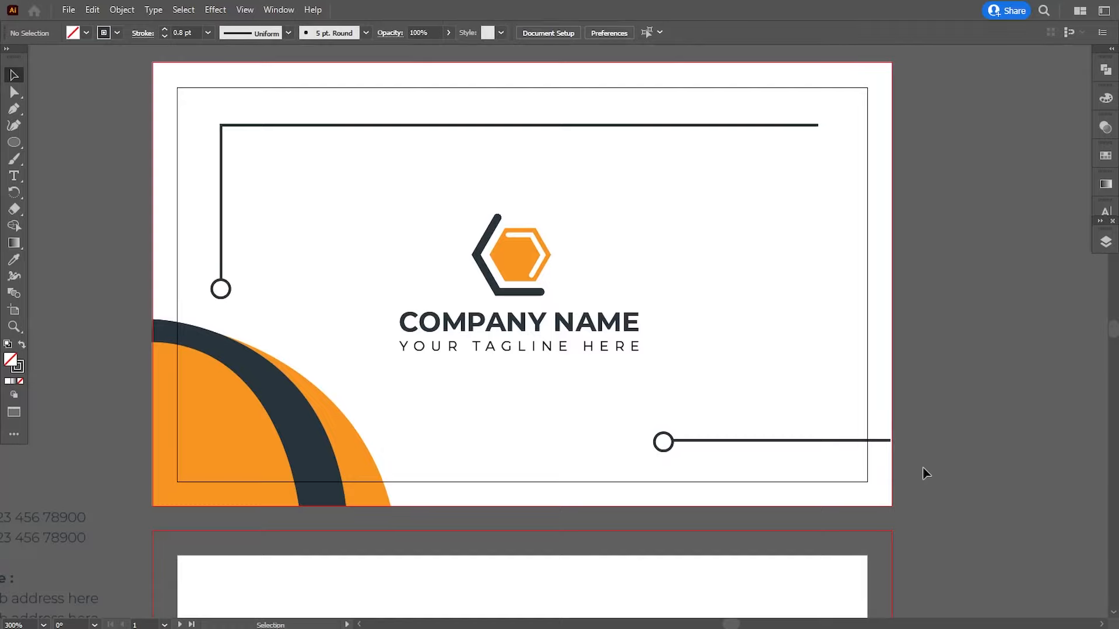
drag(910, 469, 707, 365)
key(ctrl+plus)
key(ctrl+plus)
key(ctrl+plus)
key(ctrl+plus)
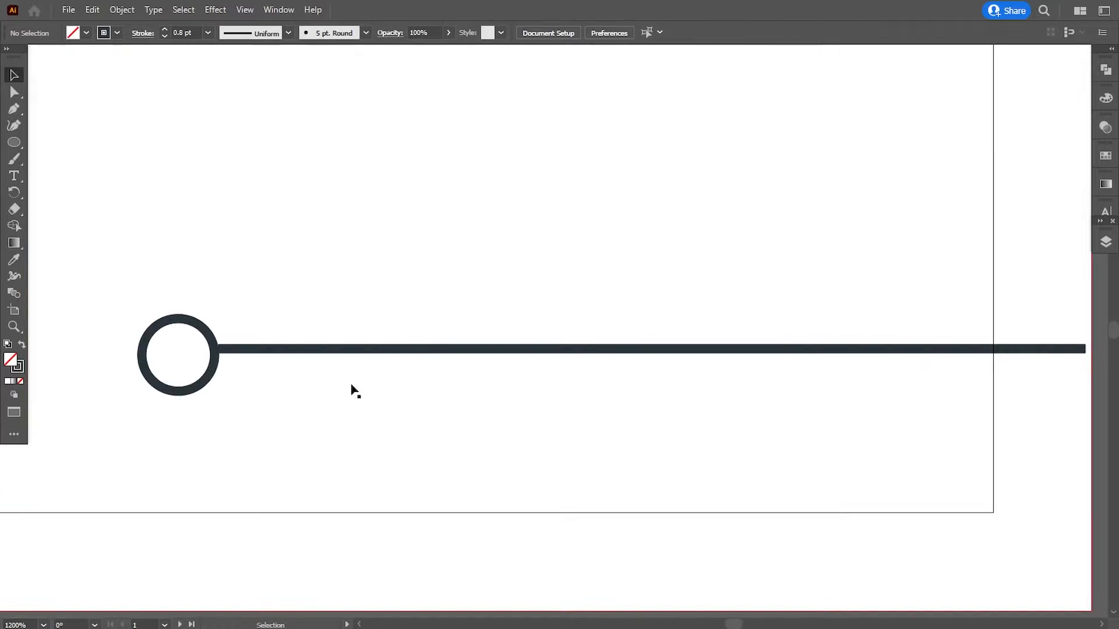
drag(217, 409, 278, 413)
- Extend the outer end of the short horizontal line to the front card's right bleed edge
click(390, 442)
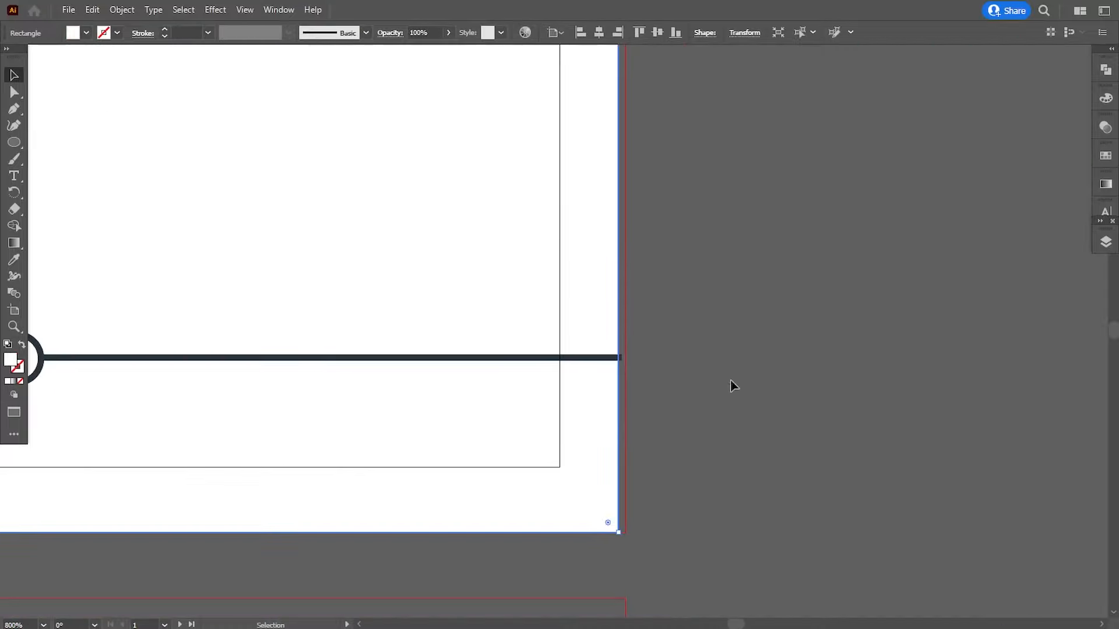
click(598, 358)
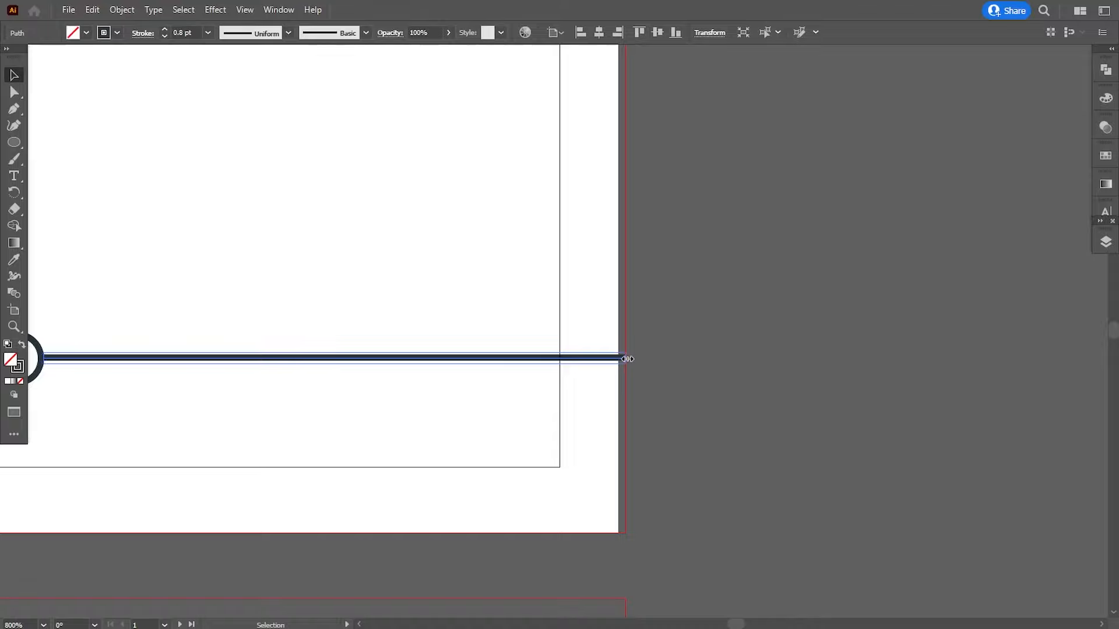
click(684, 421)
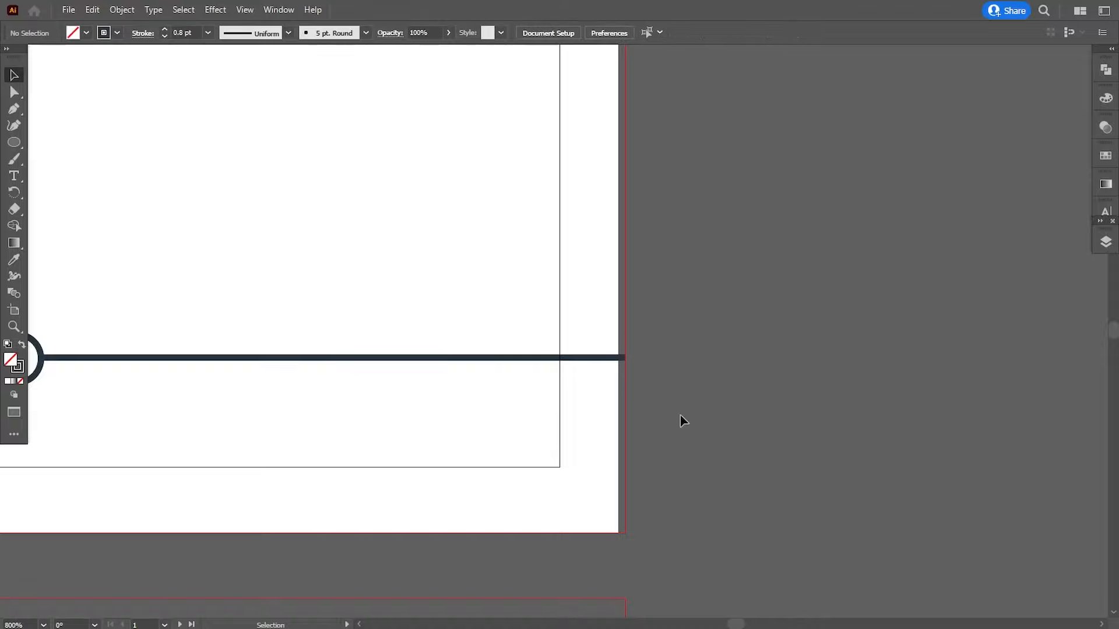
- Extend the right side of the front card's white background rectangle to the bleed edge
click(599, 280)
key(ctrl+minus)
key(ctrl+minus)
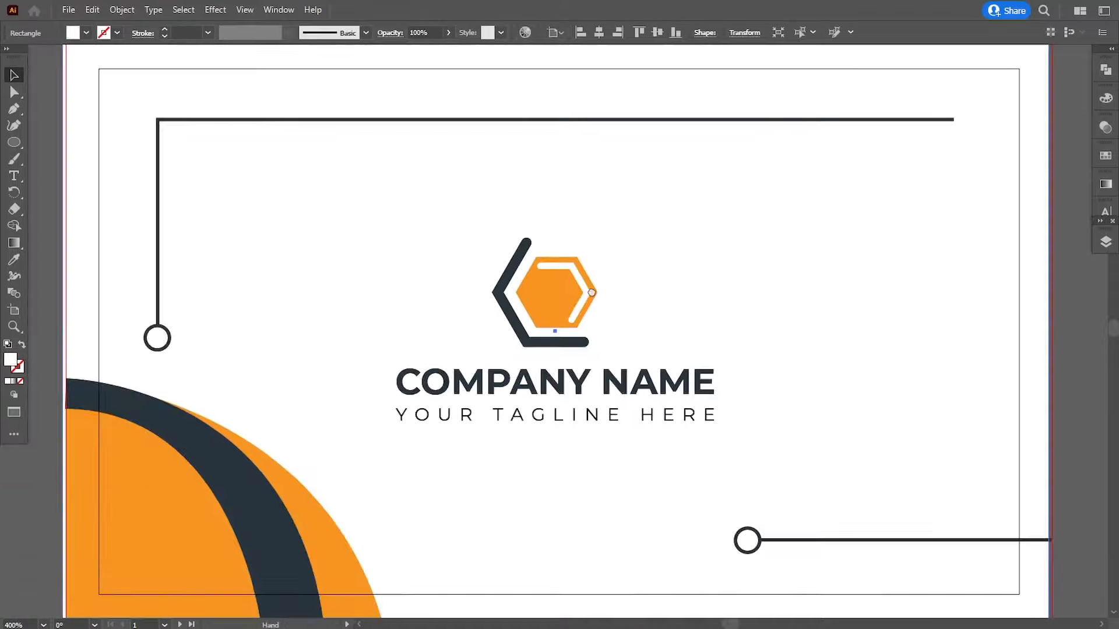
drag(1018, 345, 752, 338)
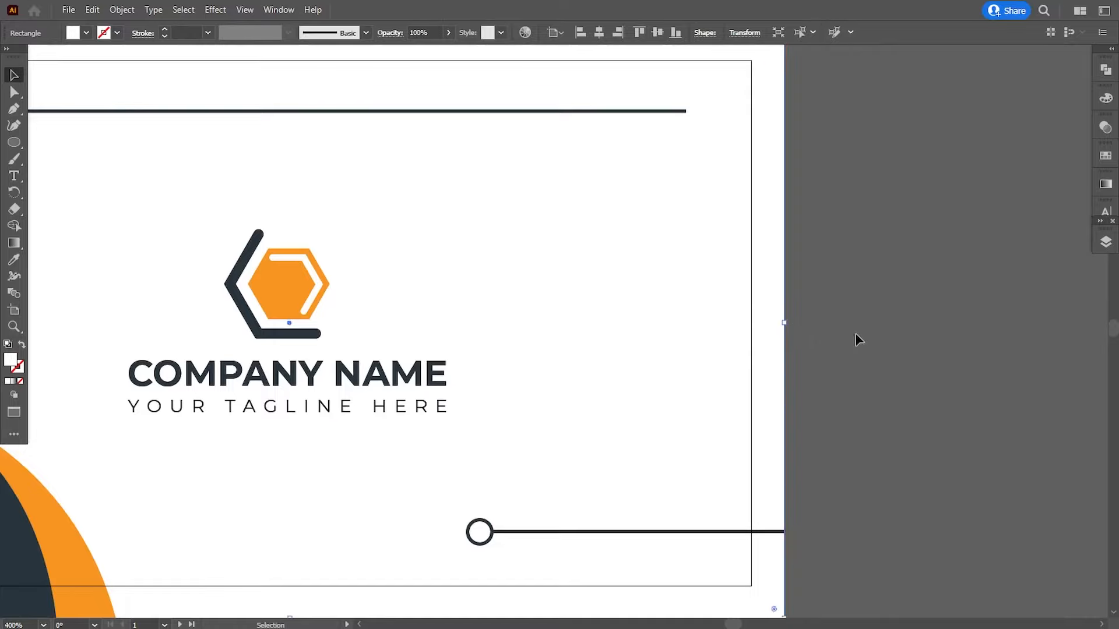
click(857, 337)
- Align the left side of the front background rectangle with the bleed edge, making it 3.75 in wide
drag(633, 235, 676, 269)
key(ctrl+minus)
key(ctrl+minus)
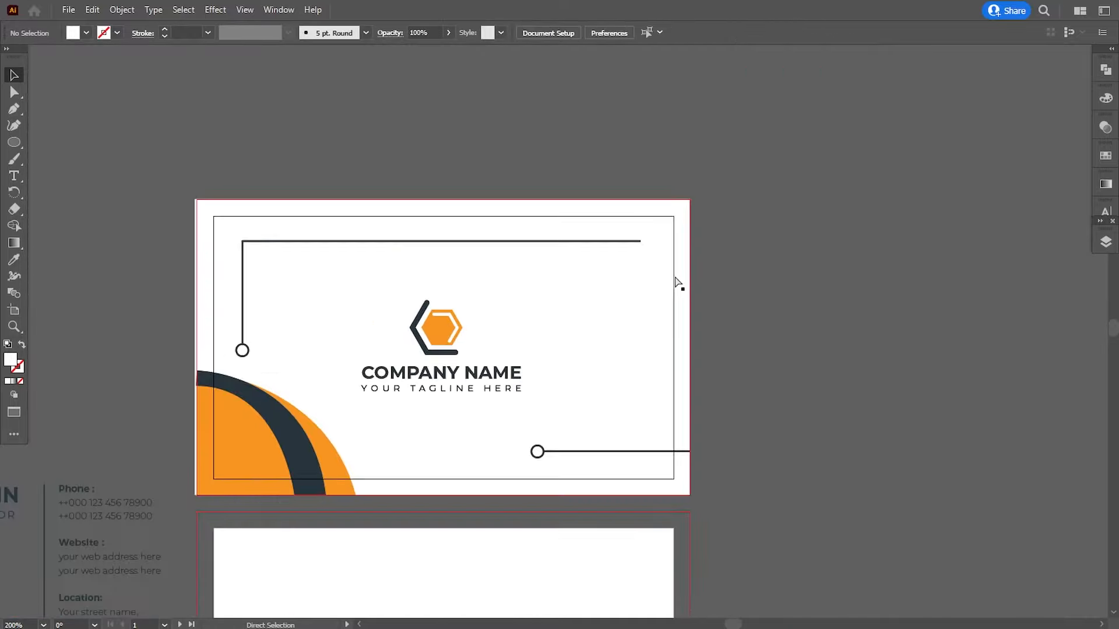
key(ctrl+plus)
drag(221, 372, 648, 360)
click(629, 347)
key(ctrl+plus)
key(ctrl+plus)
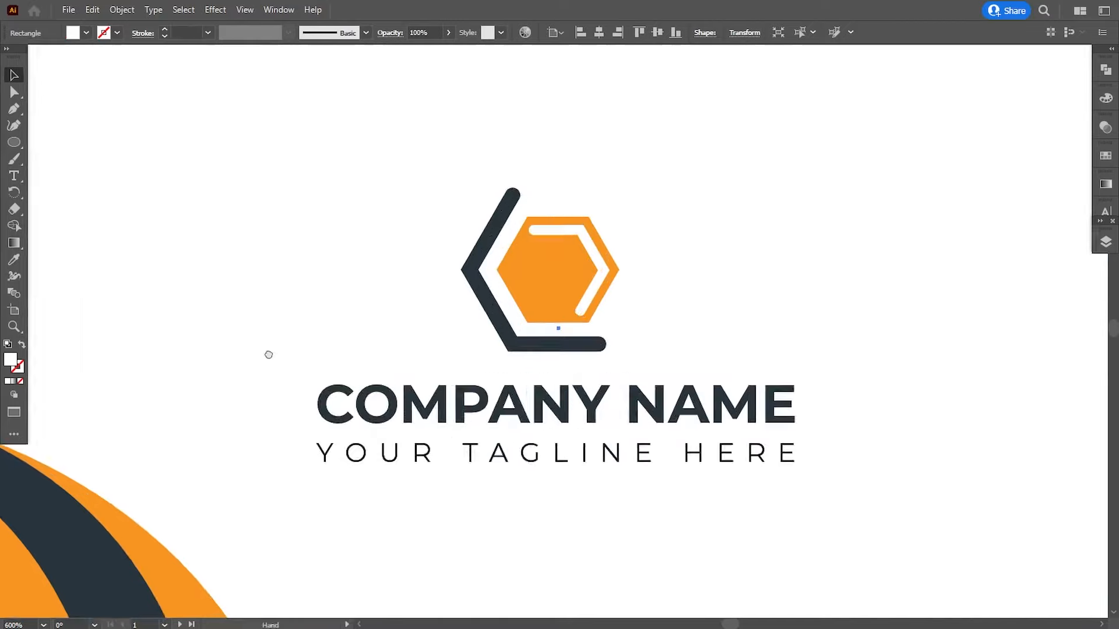
drag(238, 354, 728, 358)
drag(309, 337, 308, 337)
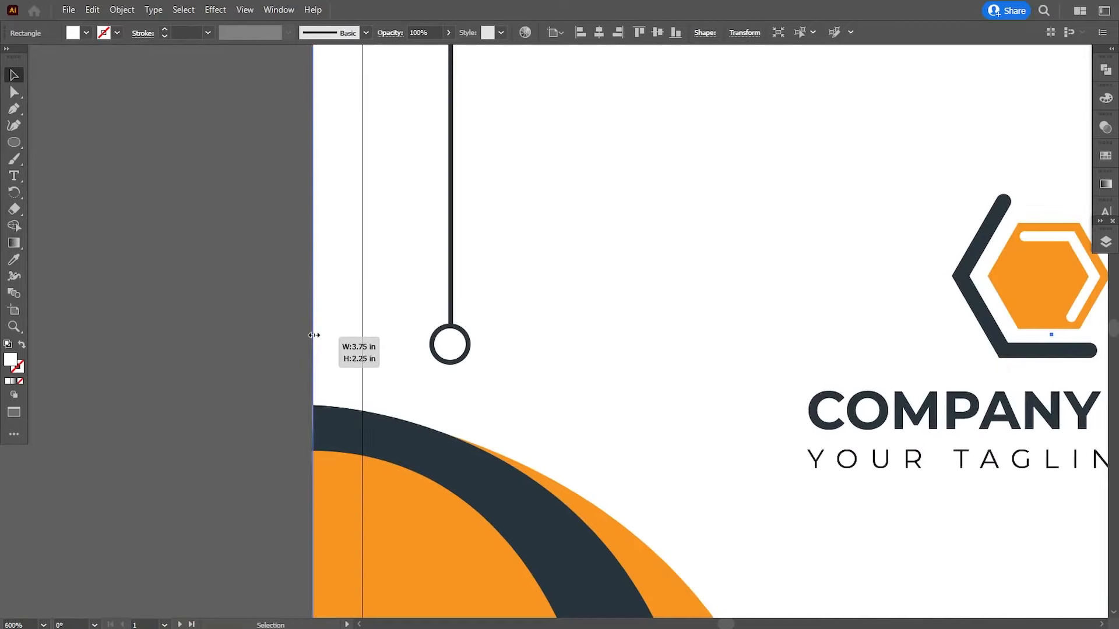
click(240, 422)
- Duplicate the front's background, curved corner shapes and circle-ended lines onto the second artboard, leaving out the logo
key(ctrl+minus)
drag(680, 387, 429, 278)
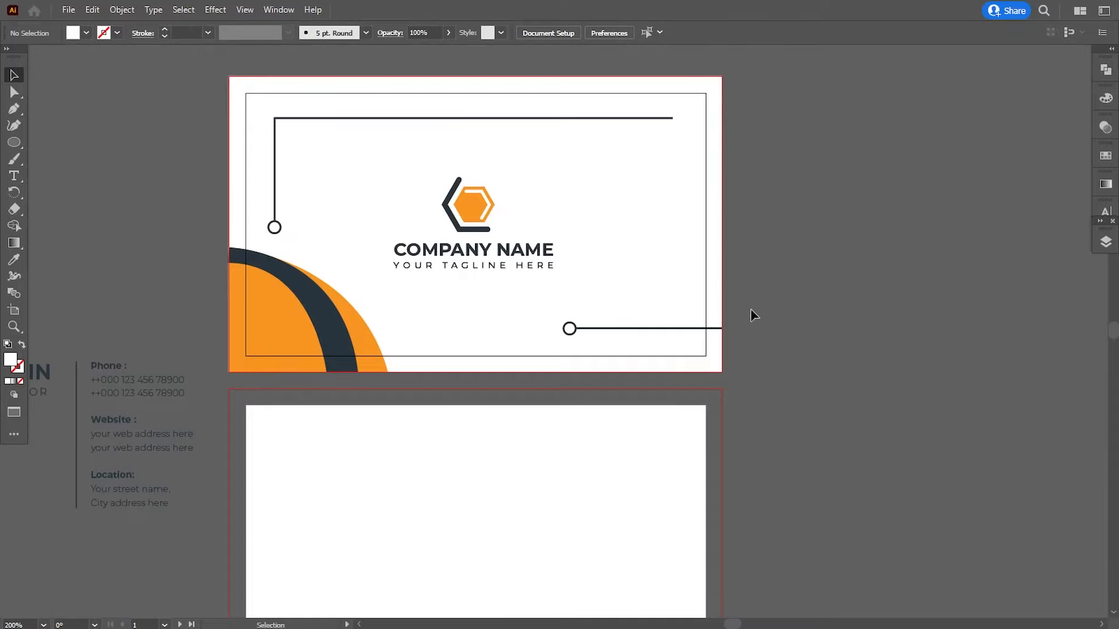
drag(751, 315, 533, 356)
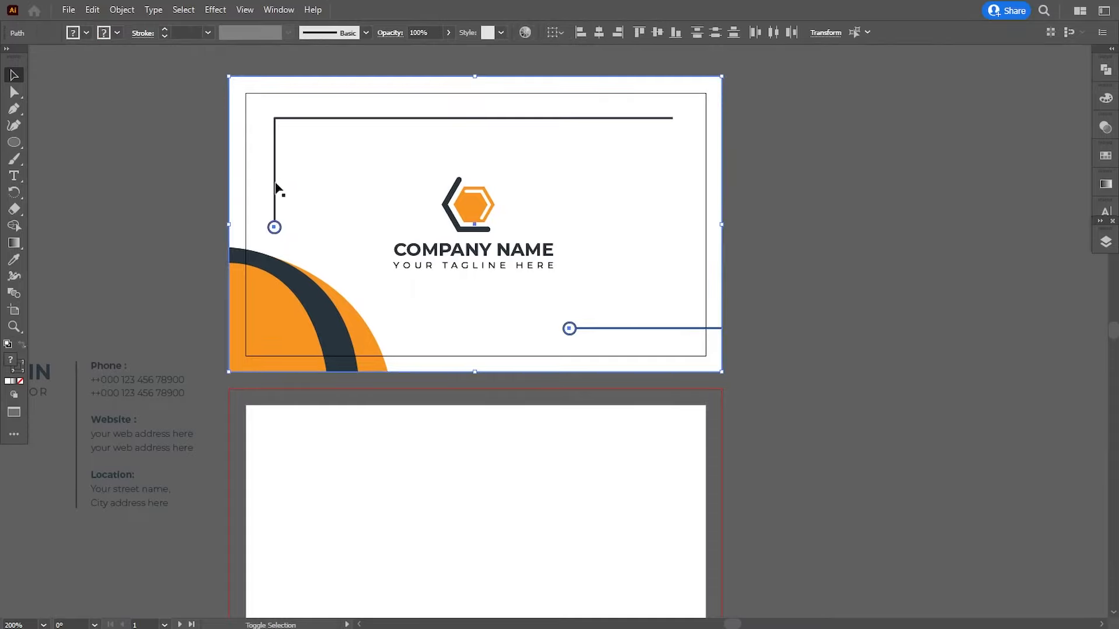
shift+click(275, 187)
shift+click(252, 327)
drag(359, 351, 354, 319)
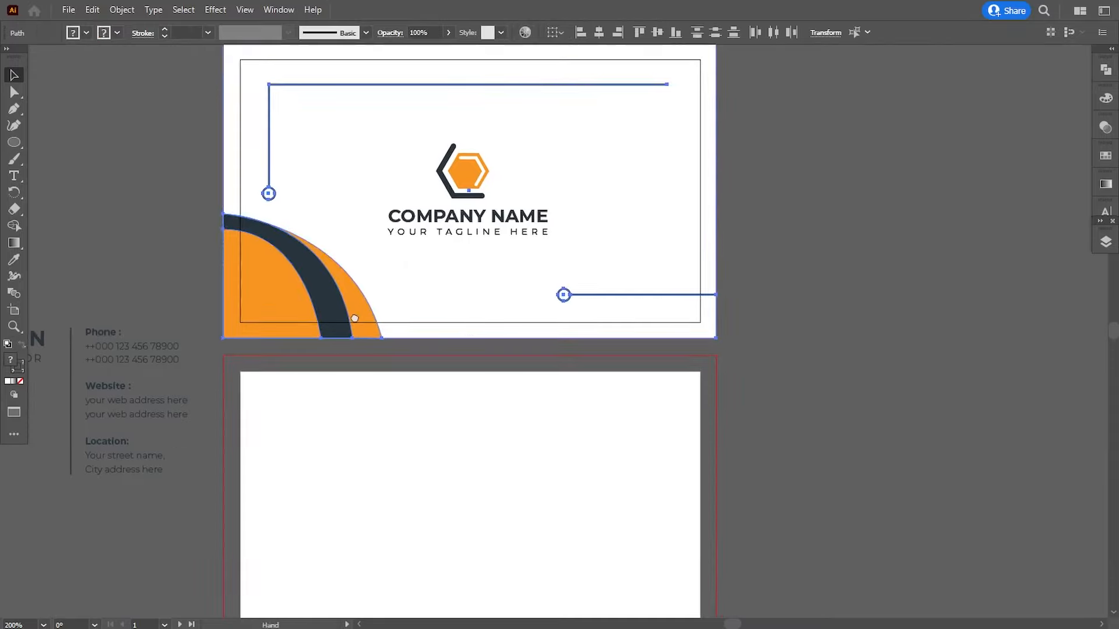
drag(430, 314, 409, 514)
click(782, 480)
drag(784, 443, 815, 380)
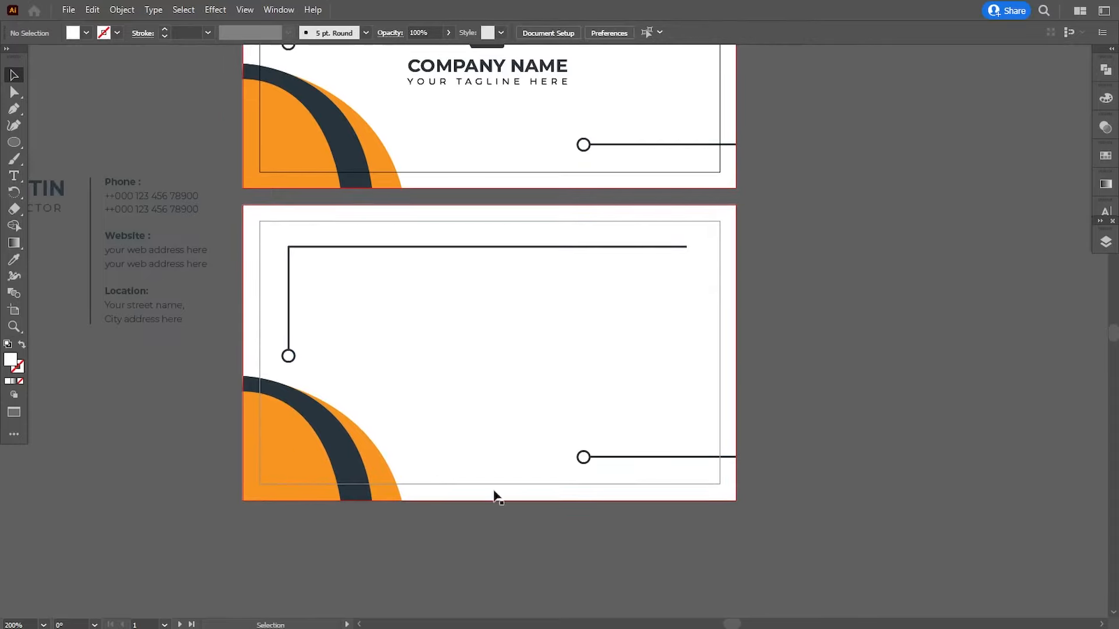
- Reflect all the artwork on the second artboard horizontally so the curved shapes sit in the lower-right corner
drag(681, 509, 246, 226)
click(121, 10)
mouse_move(175, 25)
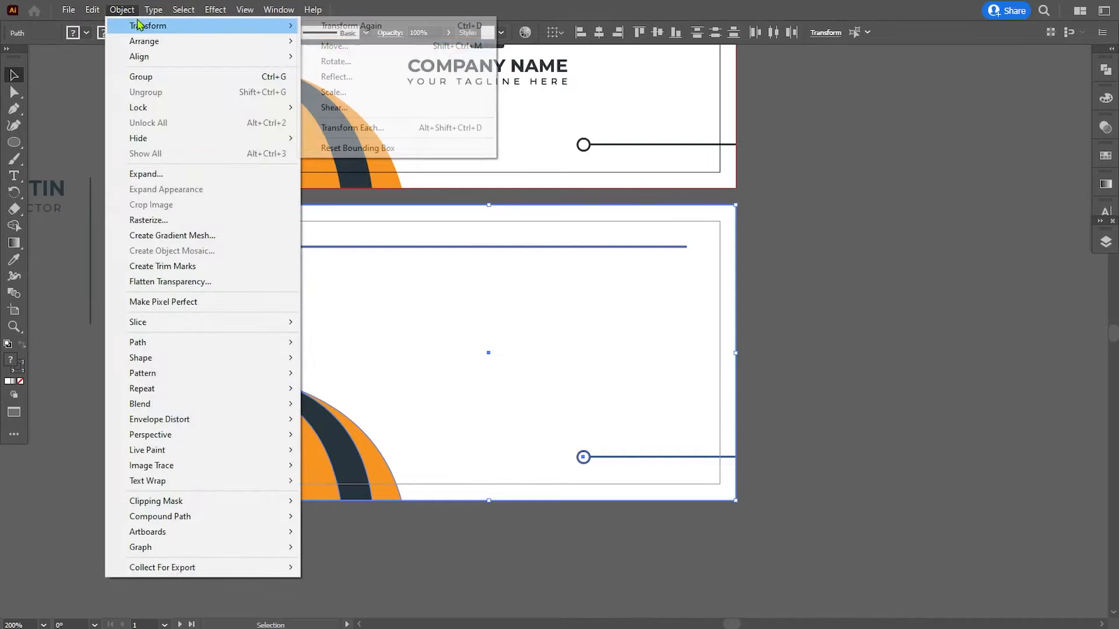
click(345, 76)
click(594, 536)
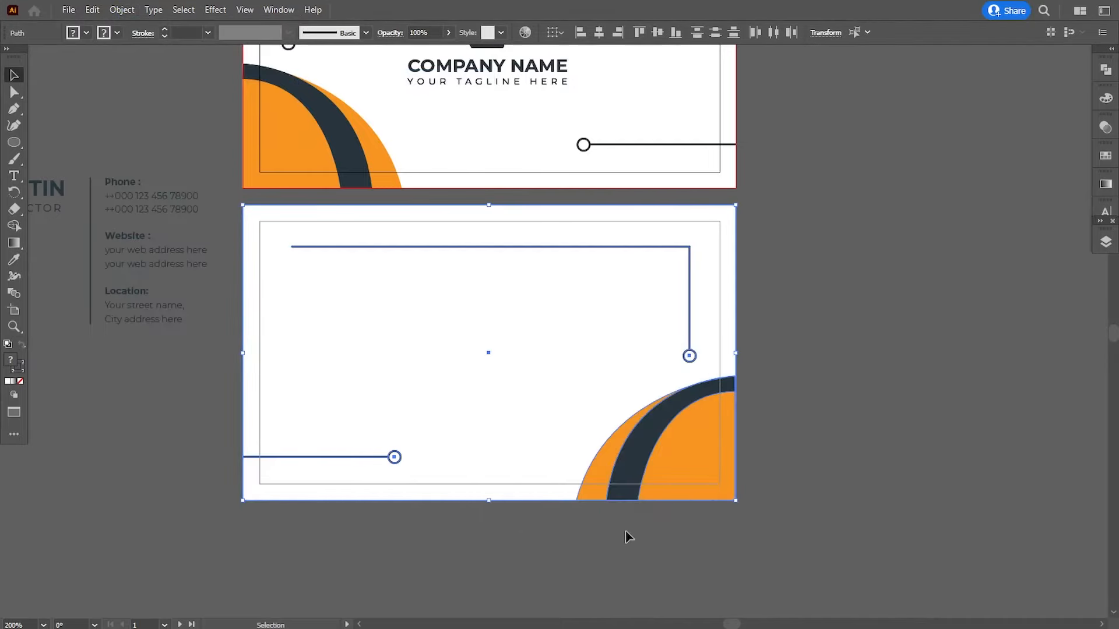
click(837, 432)
- Rotate the back card's L-shaped line and its end circle by 180°
click(691, 362)
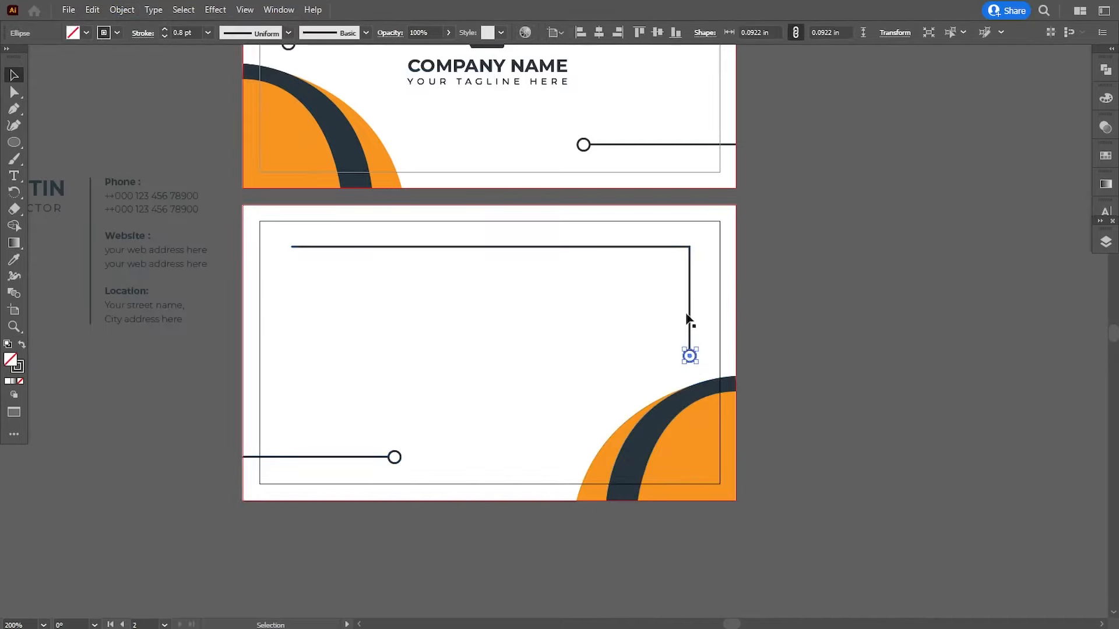
shift+click(690, 317)
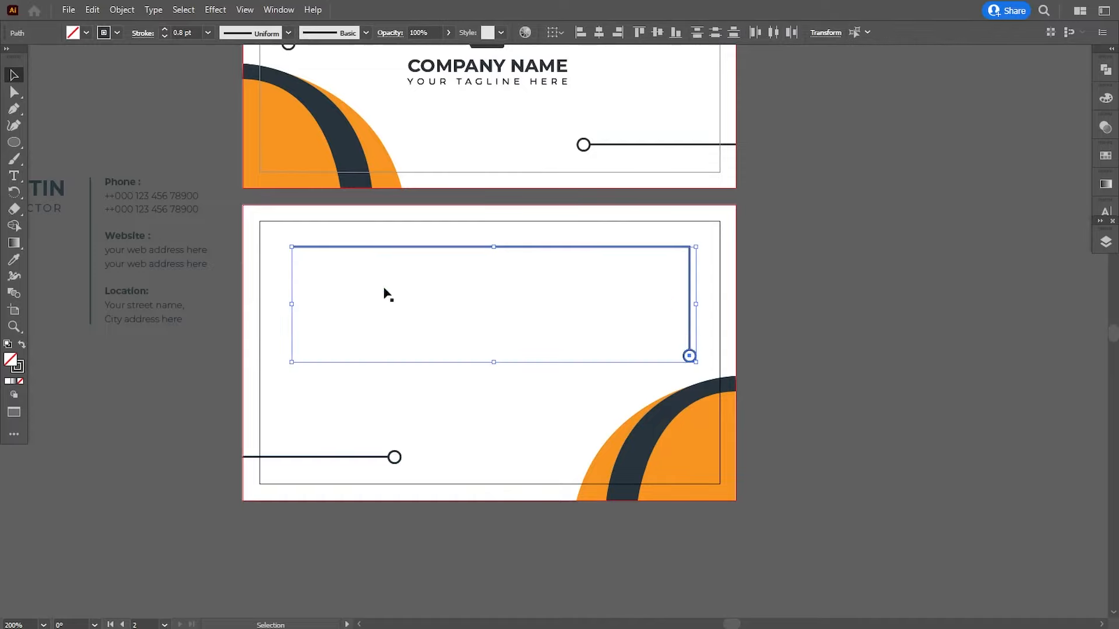
drag(703, 245, 337, 353)
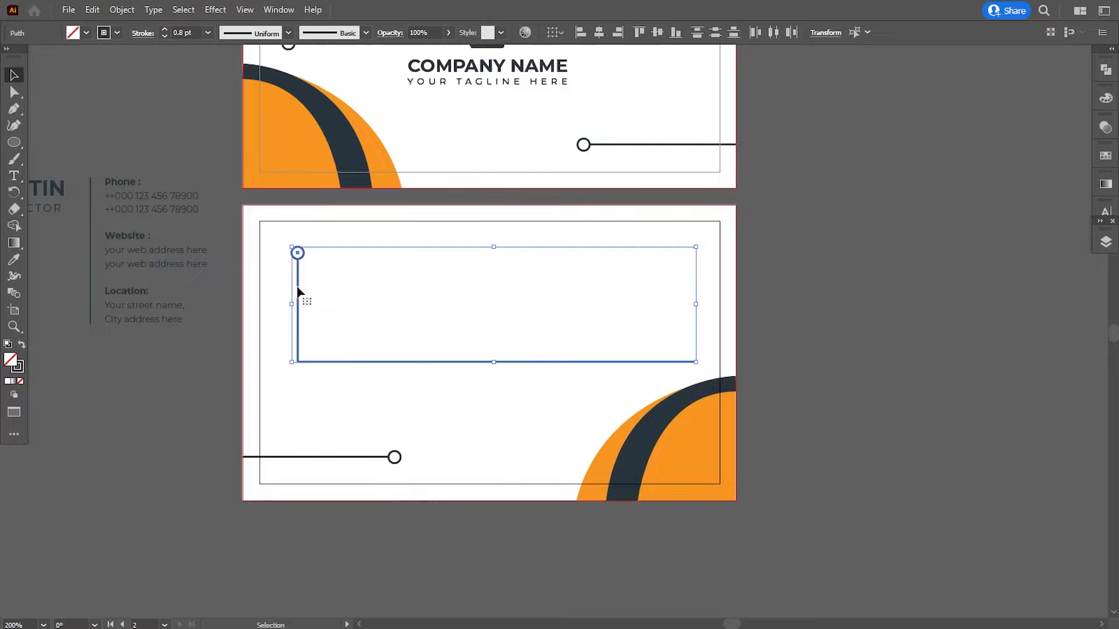
- Move the rotated L-shaped line and circle down until its horizontal part is level with the short line
key(Down)
key(Down)
key(Down)
key(Down)
key(Down)
key(Down)
key(Down)
key(Down)
key(Down)
key(Down)
key(Down)
key(Down)
key(Down)
key(Down)
key(Down)
key(Down)
key(Down)
key(Down)
key(Down)
key(Down)
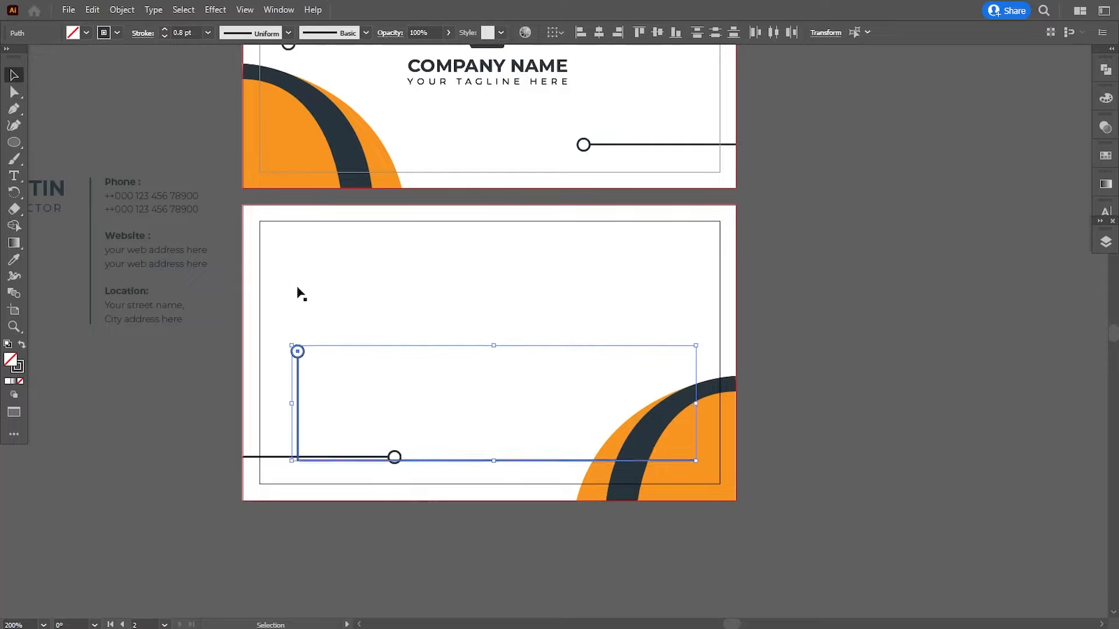
key(Up)
key(Up)
key(Up)
click(336, 545)
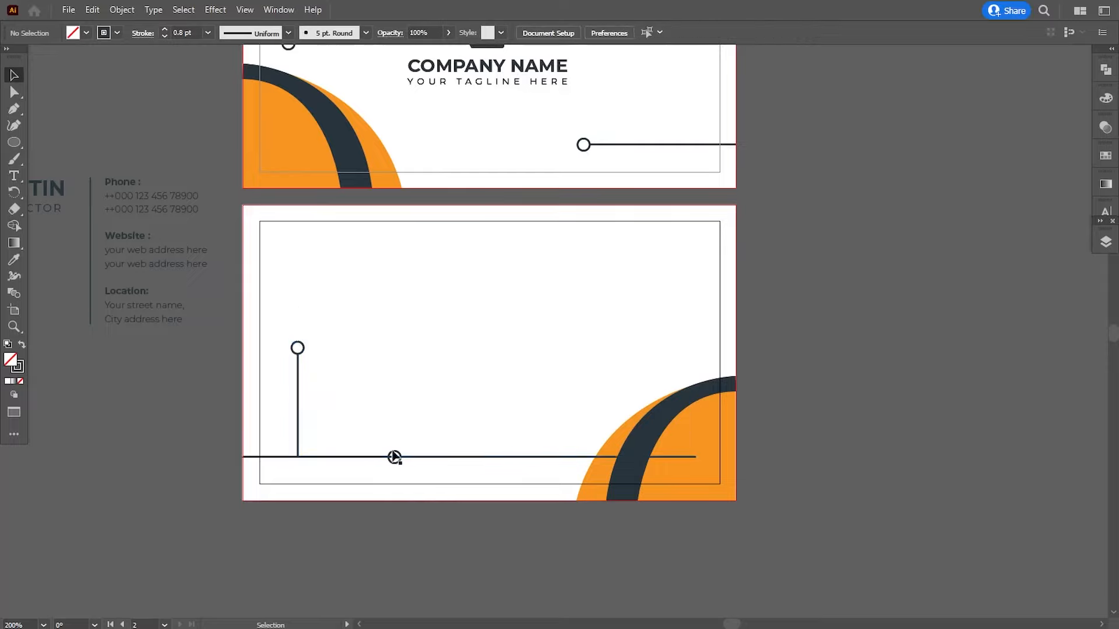
- Move the back card's short circle-ended line to the upper middle of the card and rotate it 180°
click(281, 460)
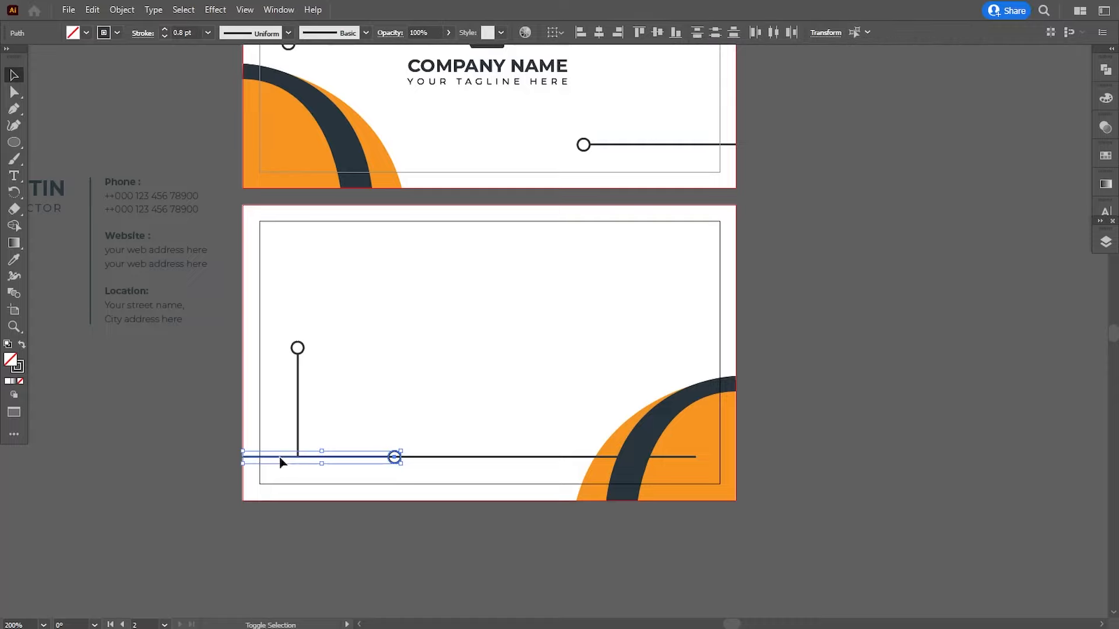
drag(280, 462, 467, 282)
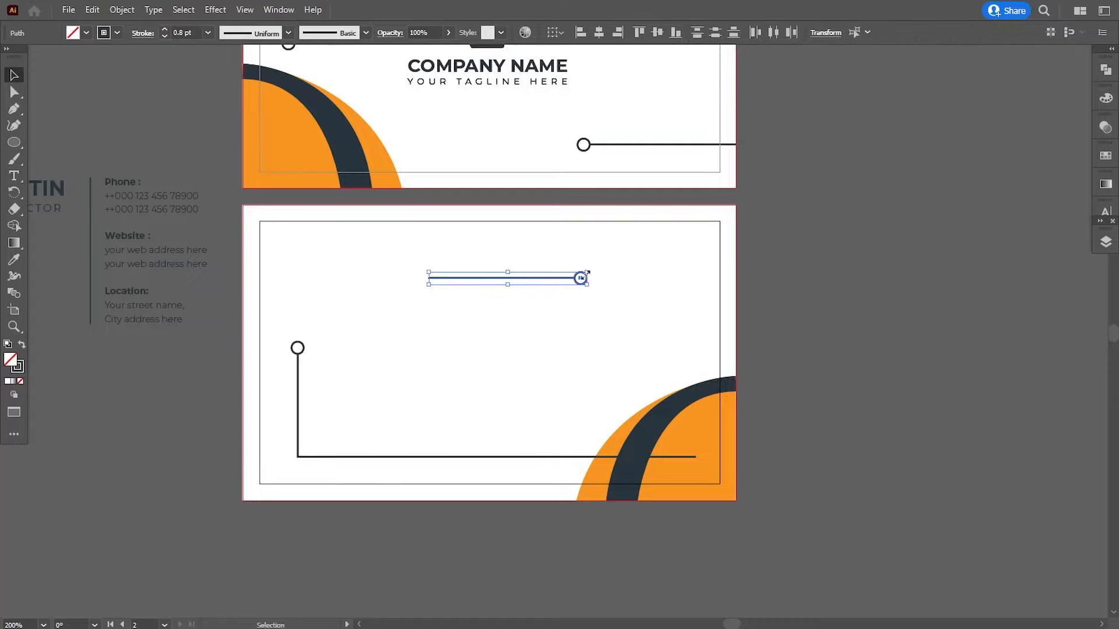
drag(596, 268, 426, 287)
- Shift the rotated short line up and across so its plain end reaches the back card's upper-right edge
key(Up)
key(Up)
key(Up)
key(Up)
key(Up)
key(Up)
key(Up)
key(Up)
key(Up)
key(Up)
key(Up)
key(Up)
key(Up)
key(Up)
key(Up)
key(Up)
key(Up)
key(Right)
key(Right)
key(Right)
key(Right)
key(Right)
key(Right)
key(Right)
key(Right)
key(Right)
key(Right)
key(Right)
key(Right)
key(Right)
key(Right)
key(Right)
key(Right)
key(Right)
key(Right)
key(Right)
key(Right)
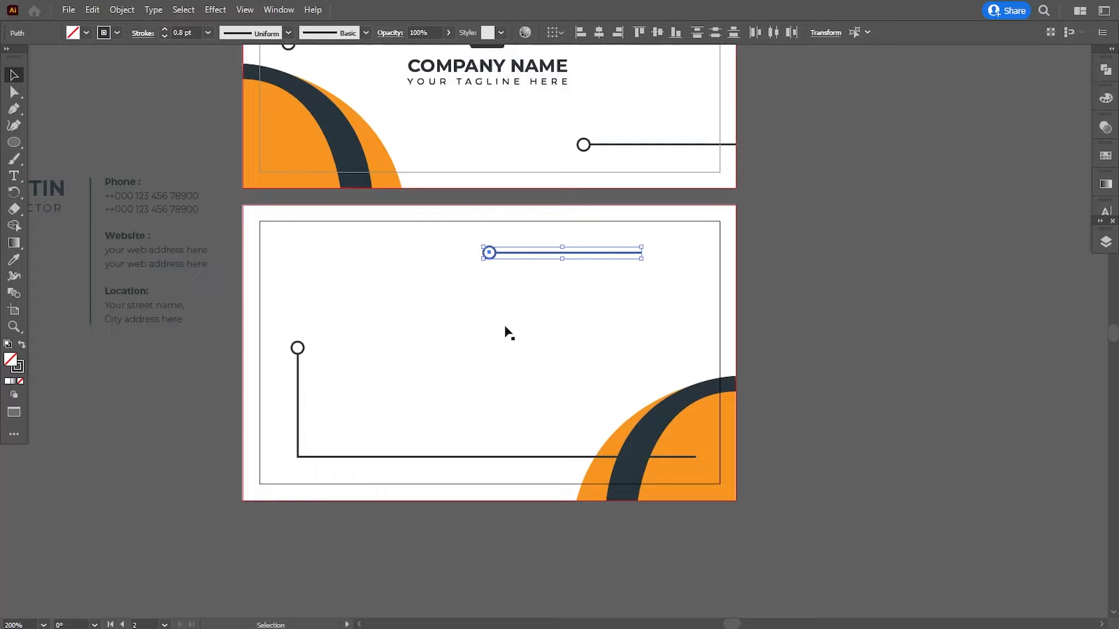
key(Right)
key(Right)
key(Right)
key(Right)
key(Right)
key(Right)
key(Right)
key(Right)
key(Right)
key(Right)
key(Right)
key(Right)
key(Right)
key(Right)
key(Right)
key(Right)
key(Right)
key(Right)
key(Right)
key(Right)
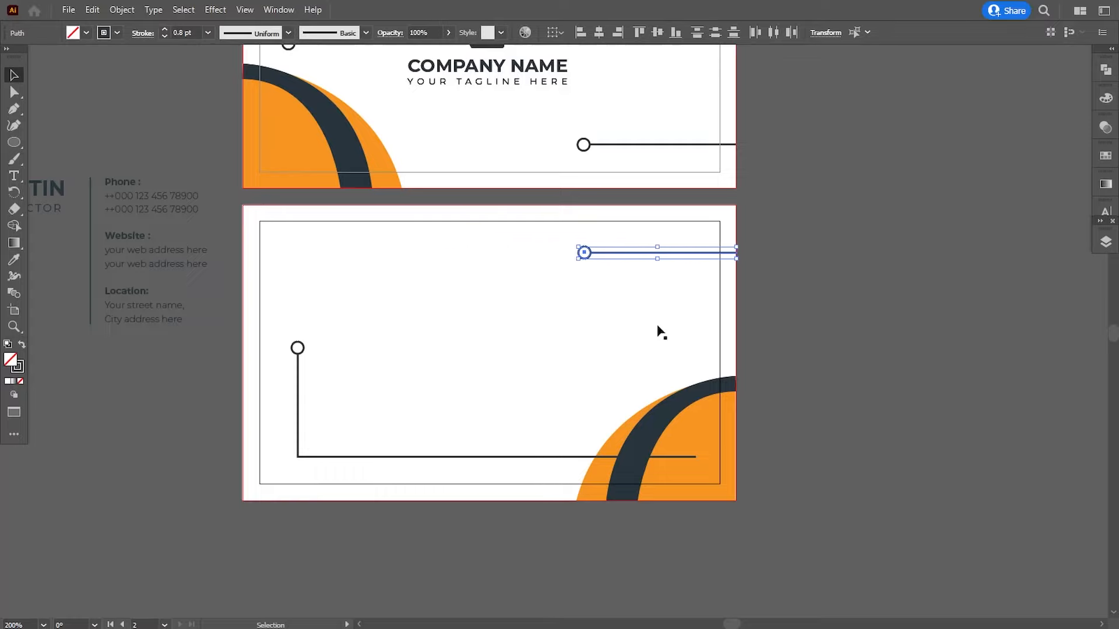
- Fine-tune the short circle-ended line's position so its outer end meets the back card's right bleed edge exactly
key(Down)
key(a)
key(ctrl+equal)
key(ctrl+equal)
key(ctrl+equal)
key(ctrl+equal)
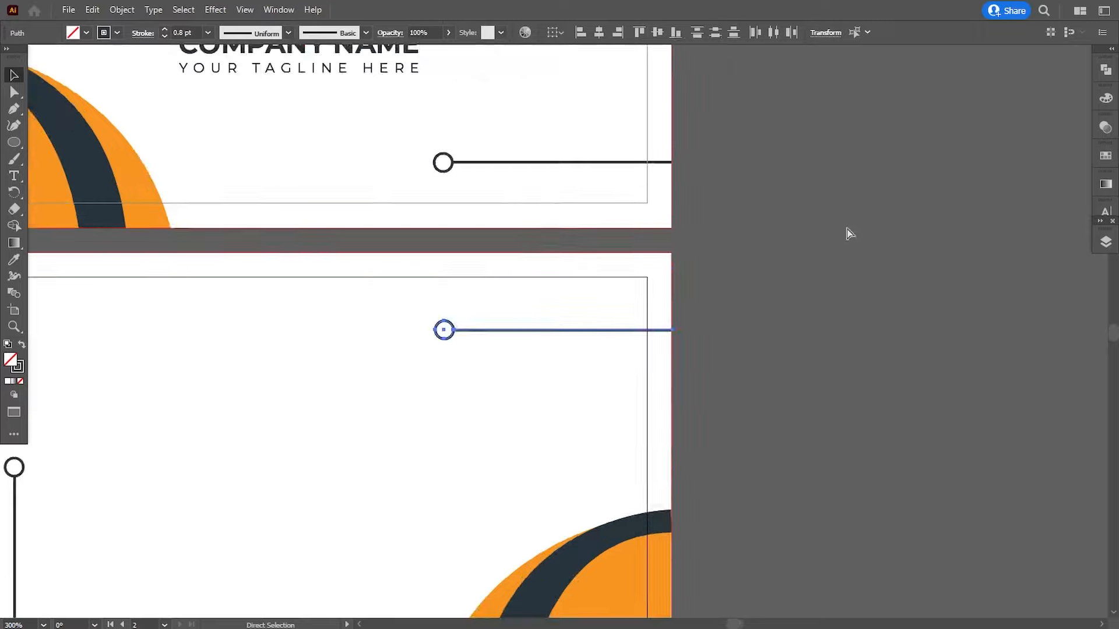
key(Left)
drag(925, 335, 674, 308)
key(ctrl+equal)
drag(917, 365, 320, 386)
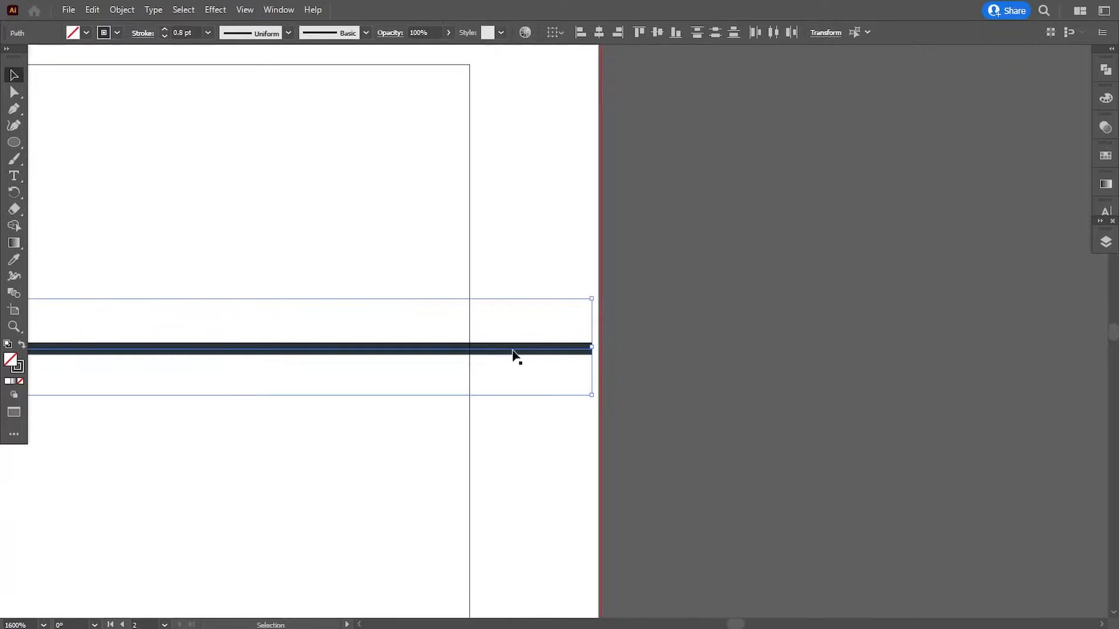
drag(514, 349, 522, 349)
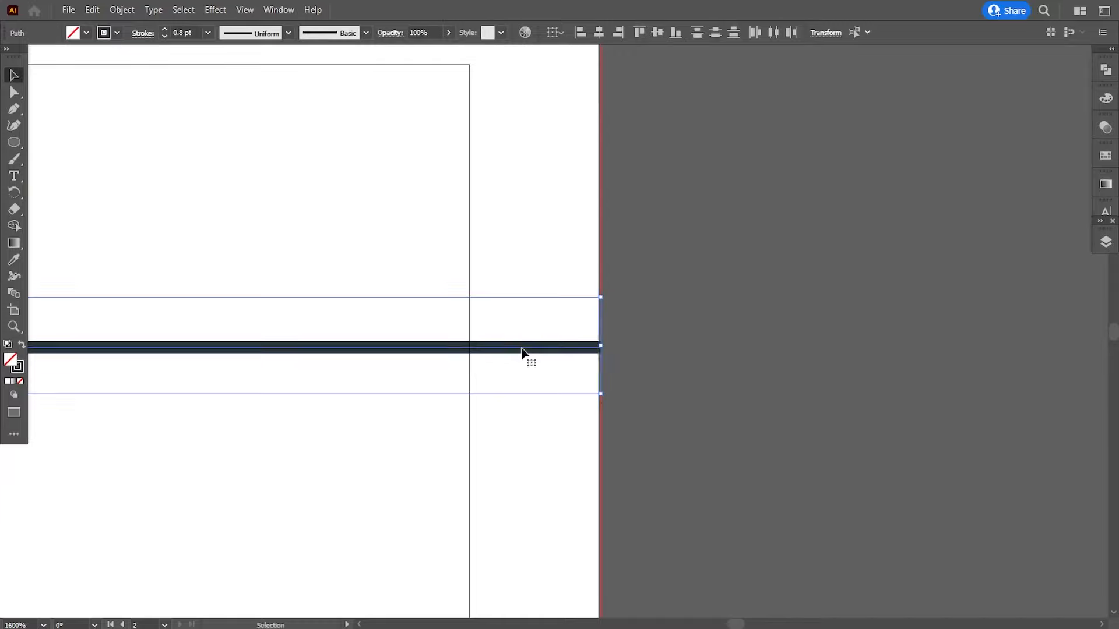
- Extend the right side of the back card's white background rectangle to the bleed edge
click(540, 418)
drag(549, 421, 546, 184)
drag(532, 402, 517, 198)
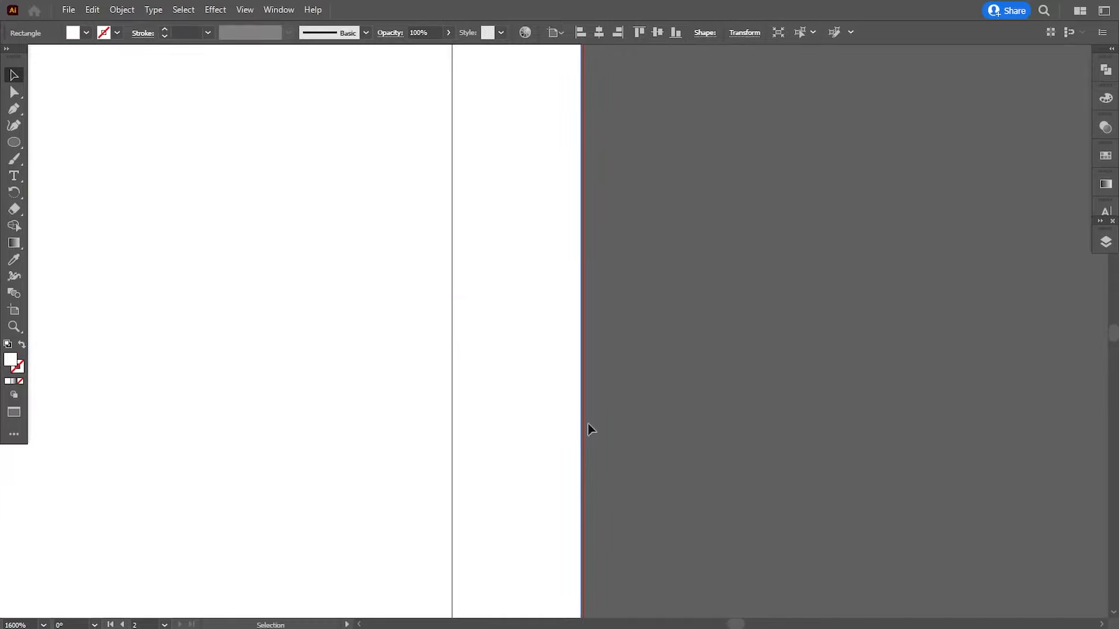
key(ctrl+minus)
key(ctrl+minus)
drag(861, 427, 174, 309)
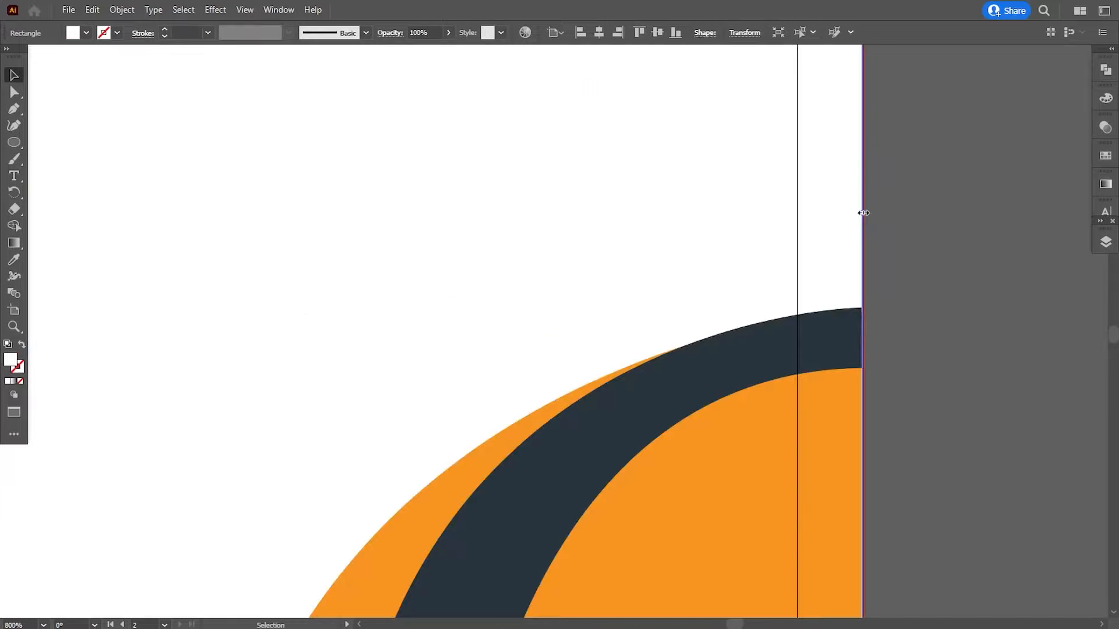
drag(863, 212, 865, 213)
drag(898, 339, 652, 236)
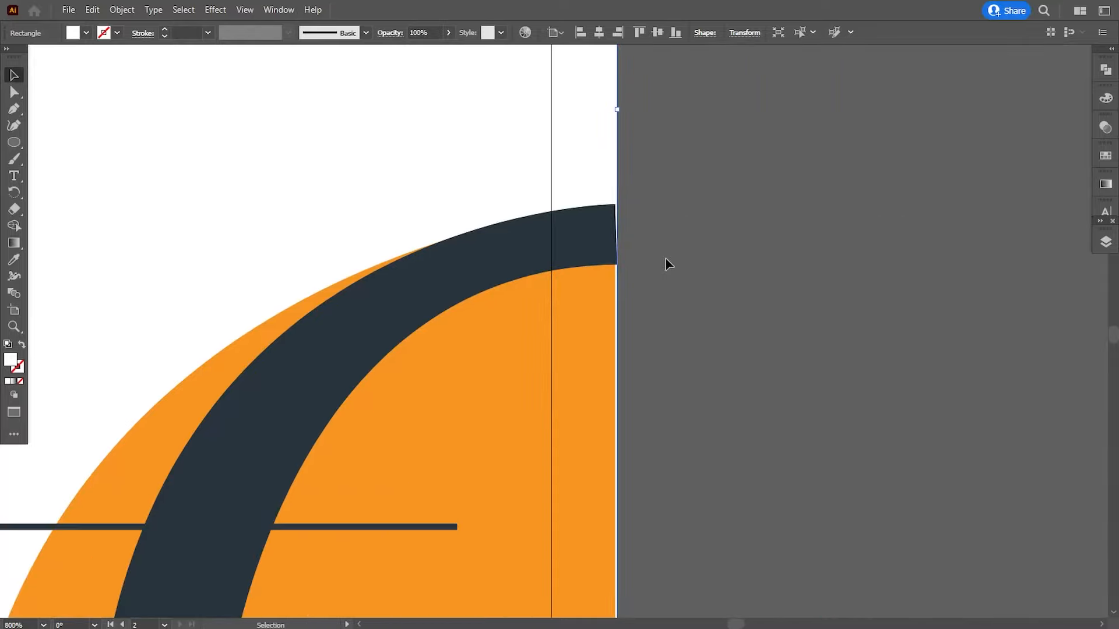
- Stretch the right side of the back card's orange and dark curved shapes out to the bleed edge
click(666, 260)
key(ctrl+plus)
key(ctrl+plus)
click(649, 314)
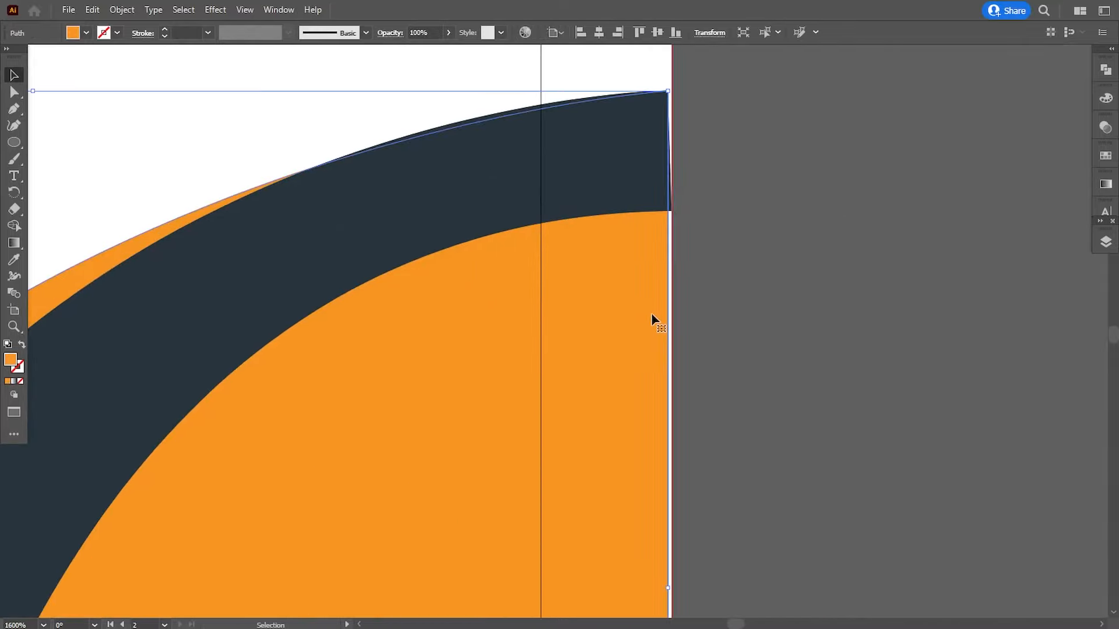
drag(663, 326, 606, 56)
drag(636, 361, 606, 76)
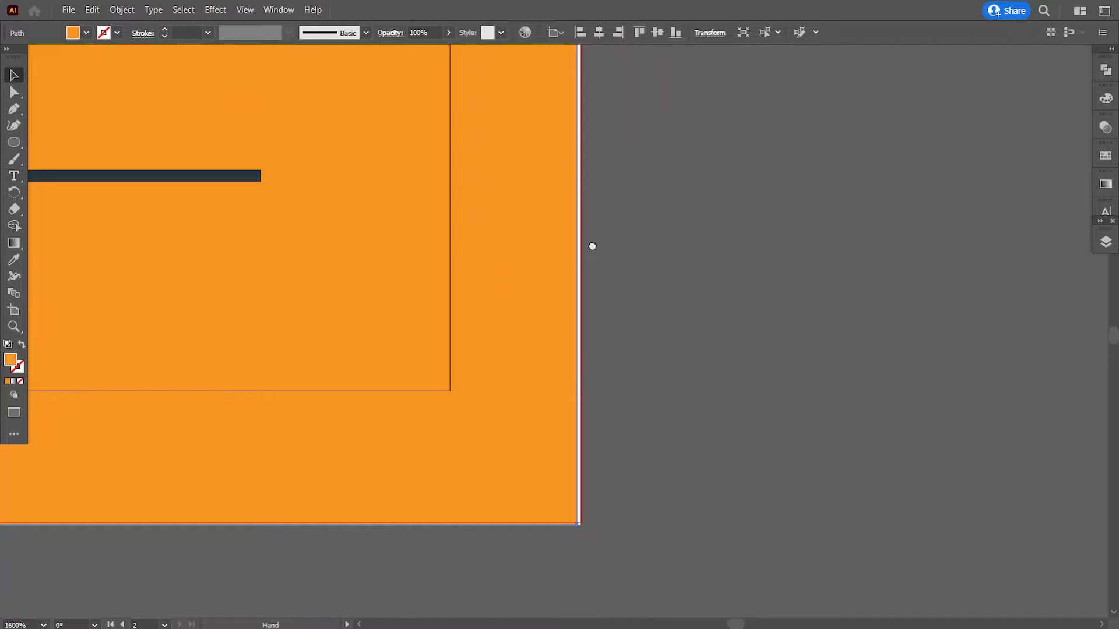
drag(592, 247, 591, 542)
drag(584, 163, 551, 233)
shift+click(349, 215)
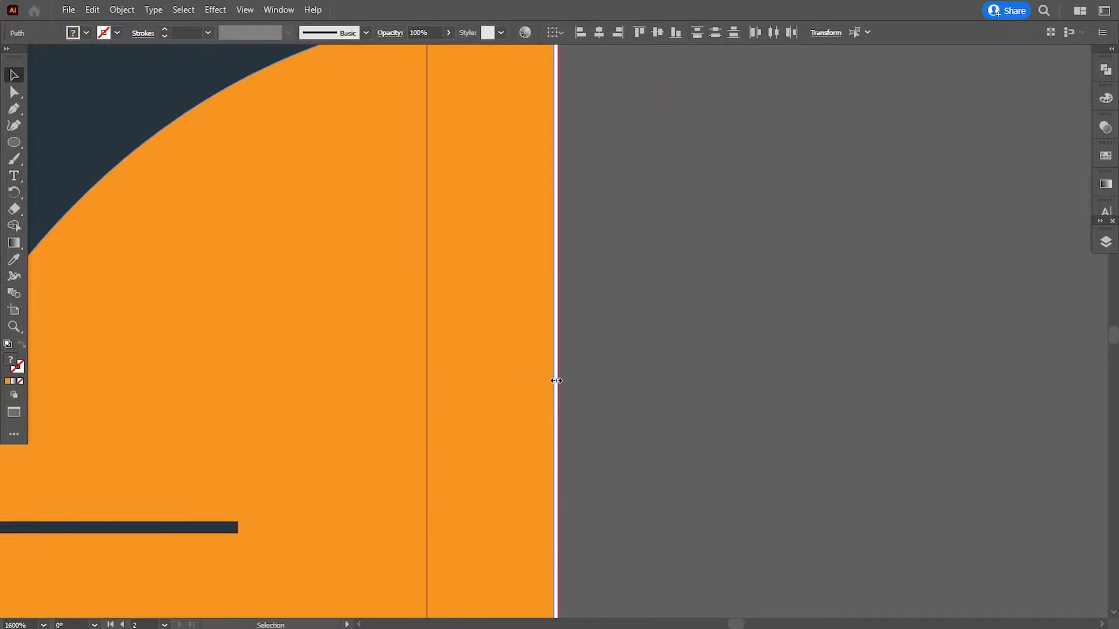
drag(556, 381, 561, 377)
- Move the dark curved band's lower-right anchor point inward so its end aligns vertically with the bleed edge
drag(606, 238, 623, 407)
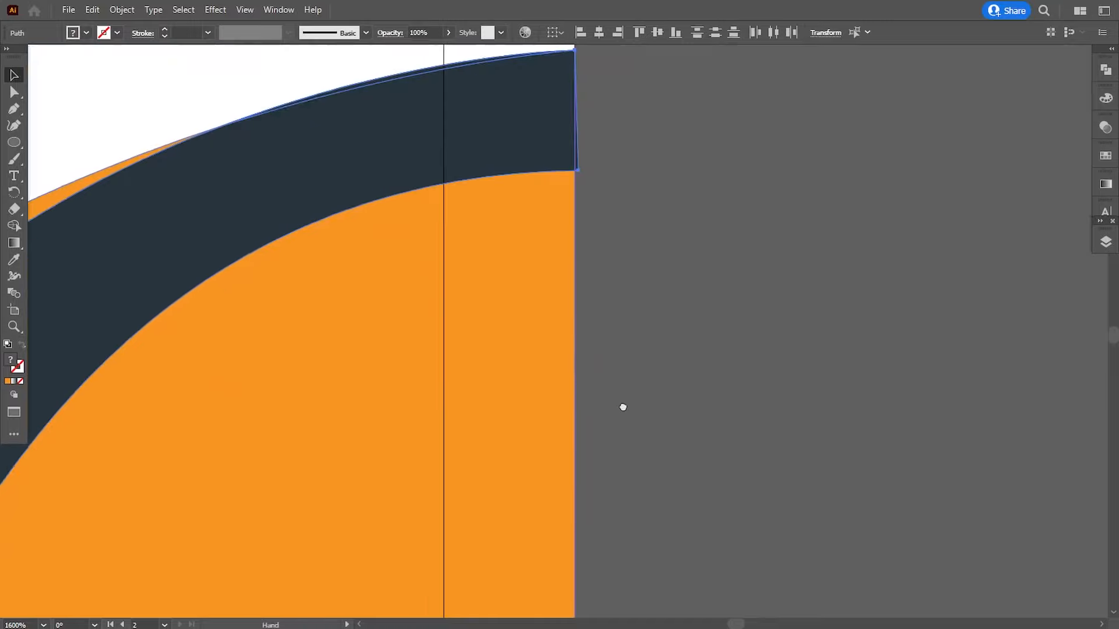
key(a)
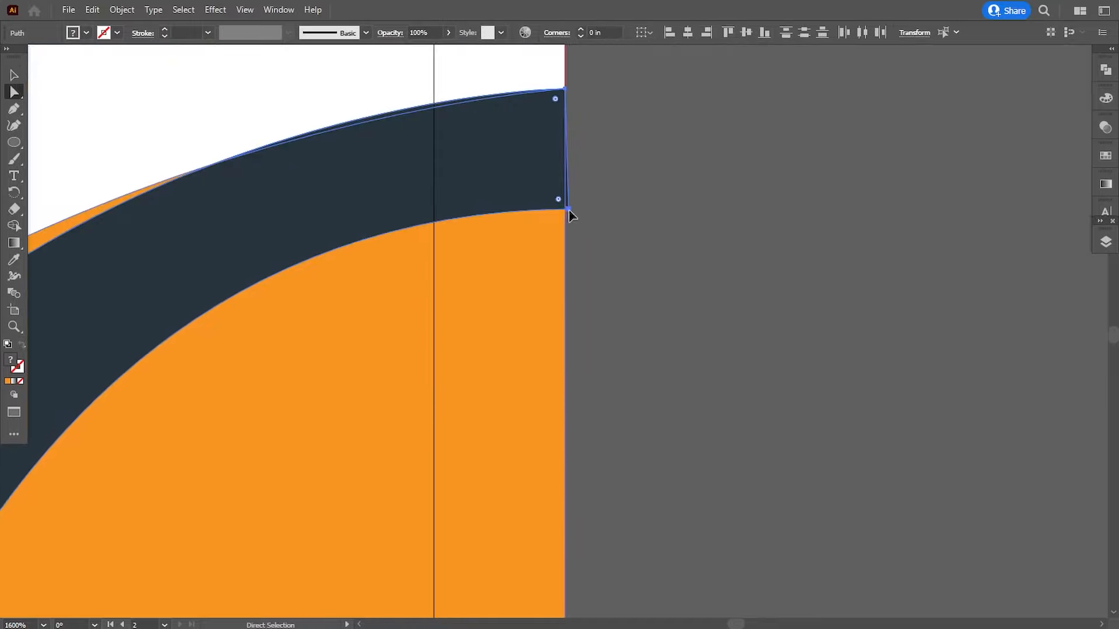
drag(569, 211, 565, 210)
click(622, 273)
- Bring the back card's orange and dark curved shapes to the front so they cover the end of the long line
key(ctrl+minus)
key(ctrl+minus)
key(ctrl+minus)
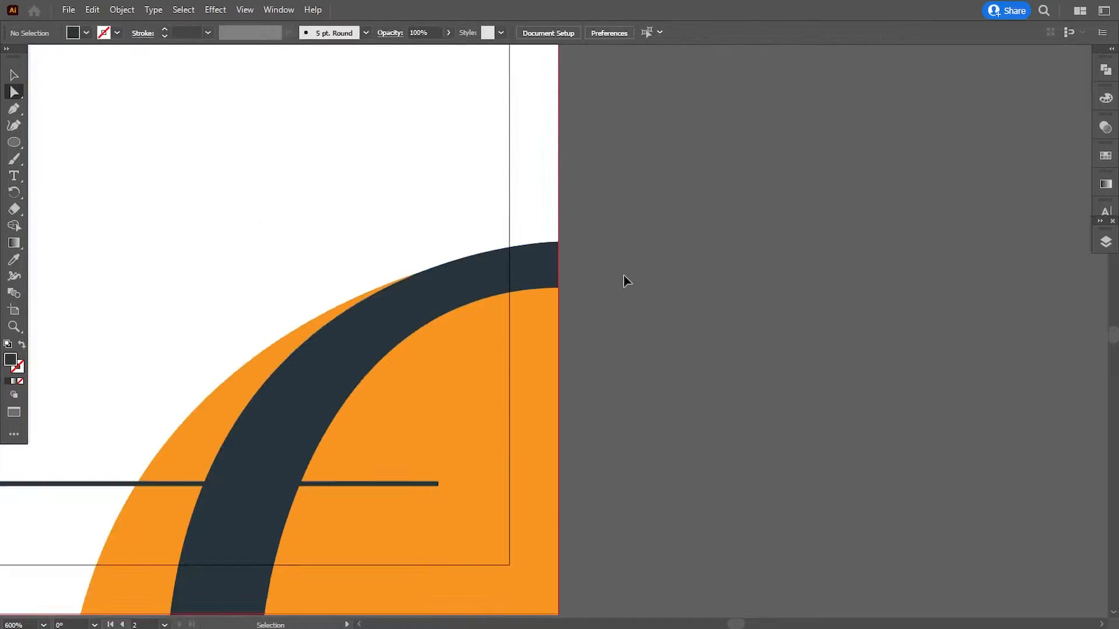
key(ctrl+minus)
key(ctrl+minus)
key(ctrl+minus)
key(v)
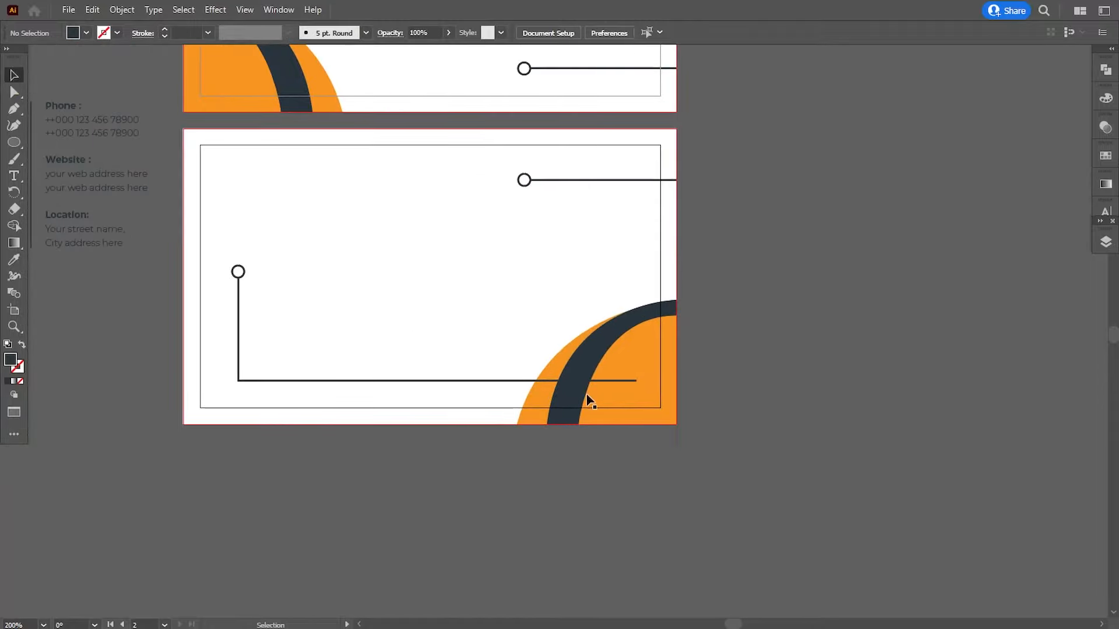
click(610, 411)
right_click(610, 411)
mouse_move(644, 340)
click(781, 295)
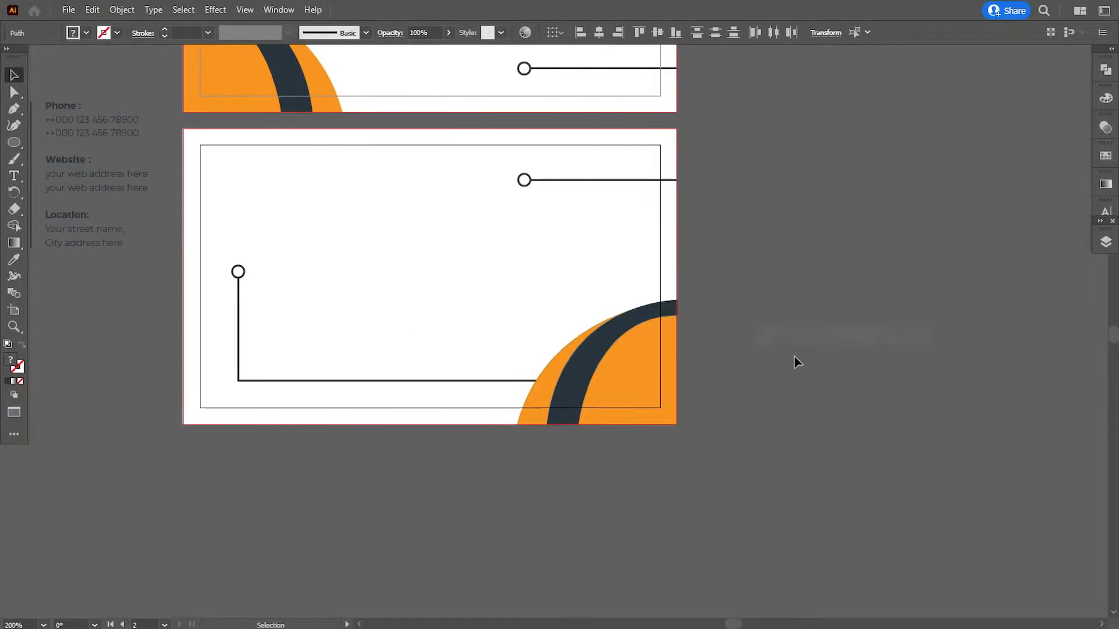
click(797, 362)
- Place the name, job title, QR code and contact details in the middle of the back card and bring them to the front
key(space)
drag(474, 261, 497, 379)
drag(435, 151, 437, 316)
drag(466, 370, 570, 212)
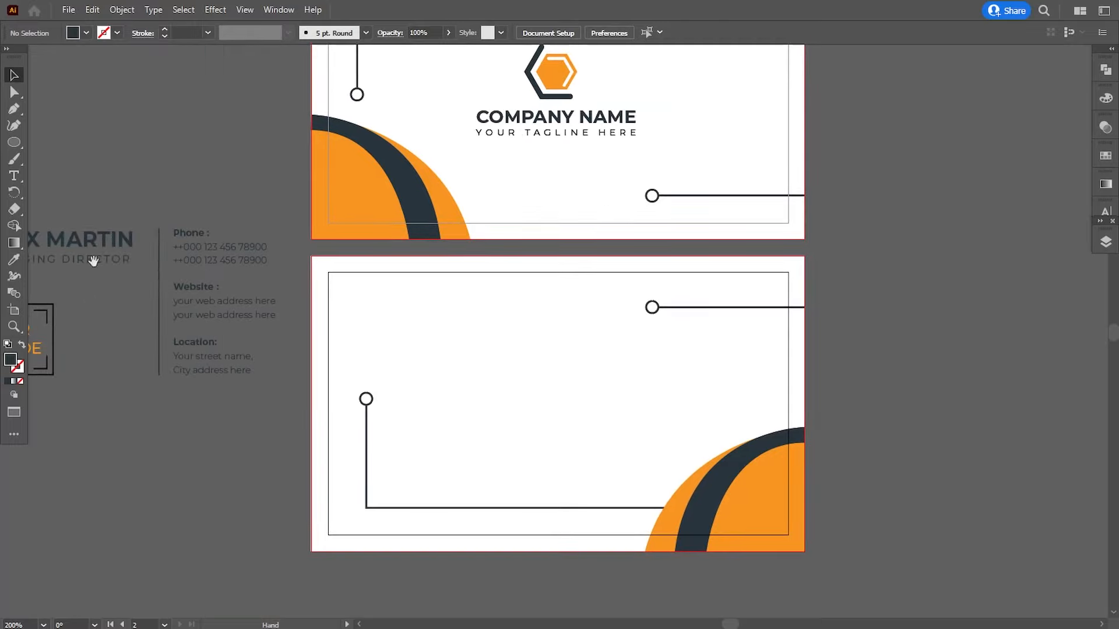
key(space)
drag(79, 209, 184, 216)
drag(64, 192, 349, 407)
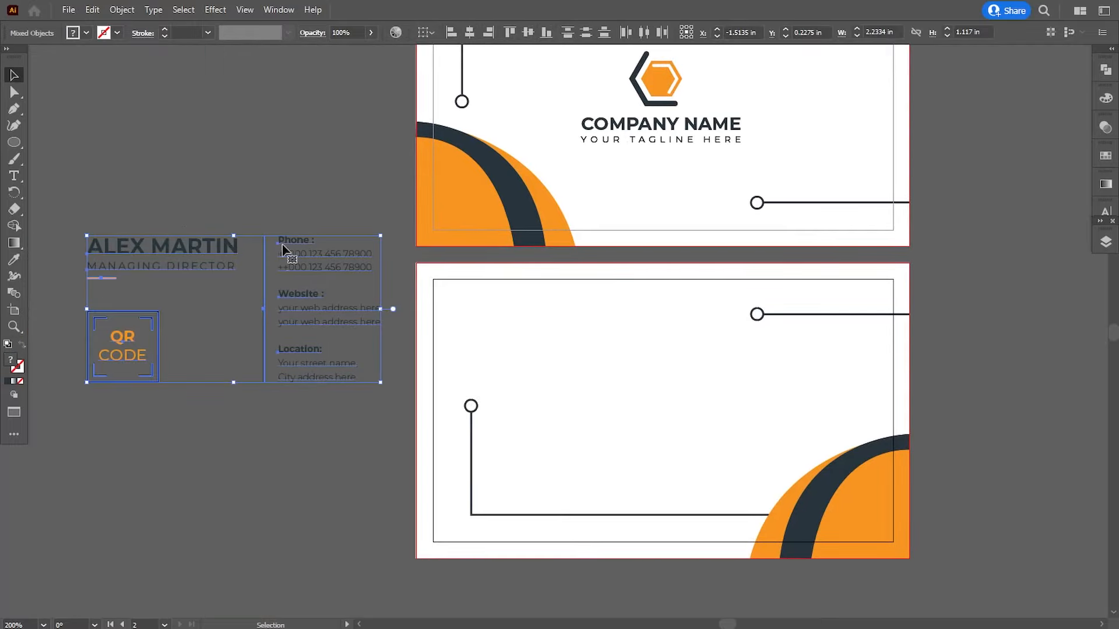
drag(283, 251, 692, 345)
right_click(662, 357)
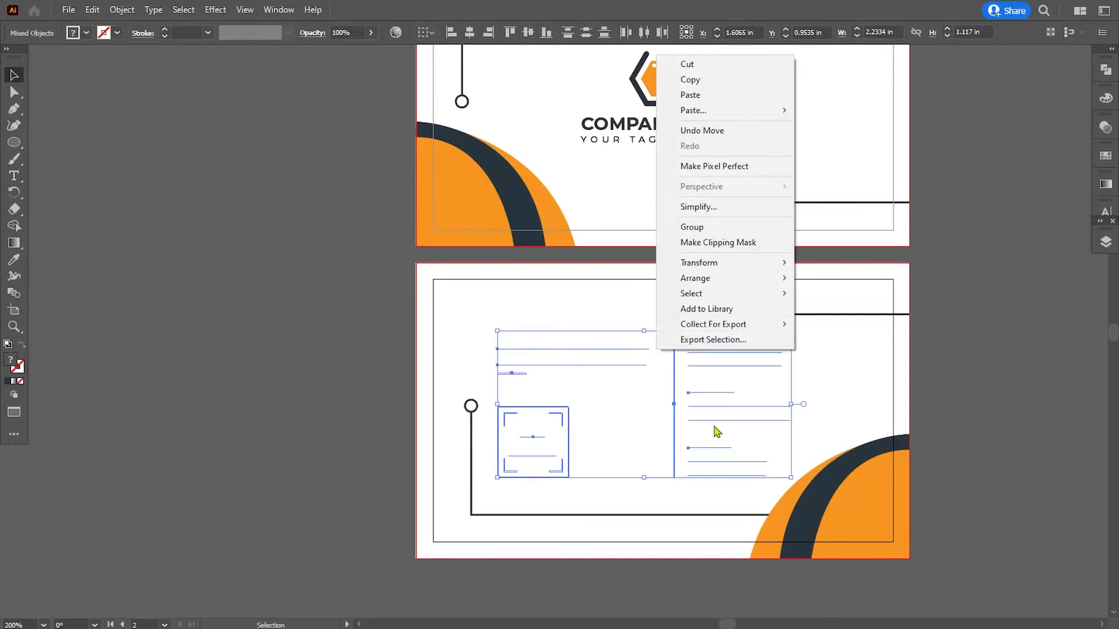
click(822, 293)
key(space)
drag(1004, 416, 883, 385)
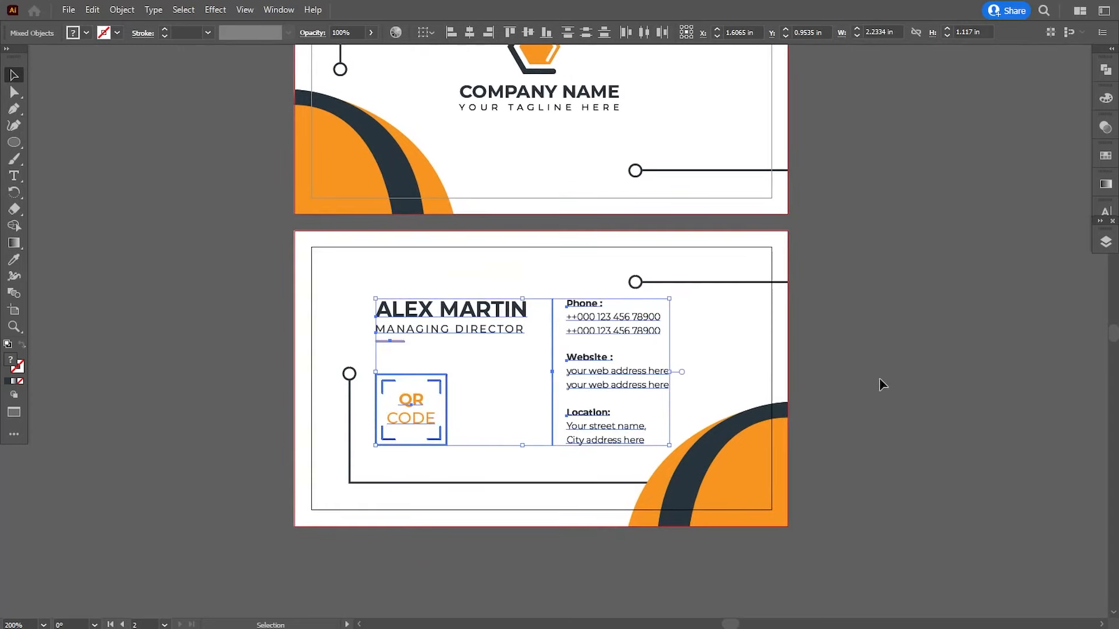
click(882, 385)
- Nudge the back card's short line and its end circle slightly upward, away from the contact details
click(657, 282)
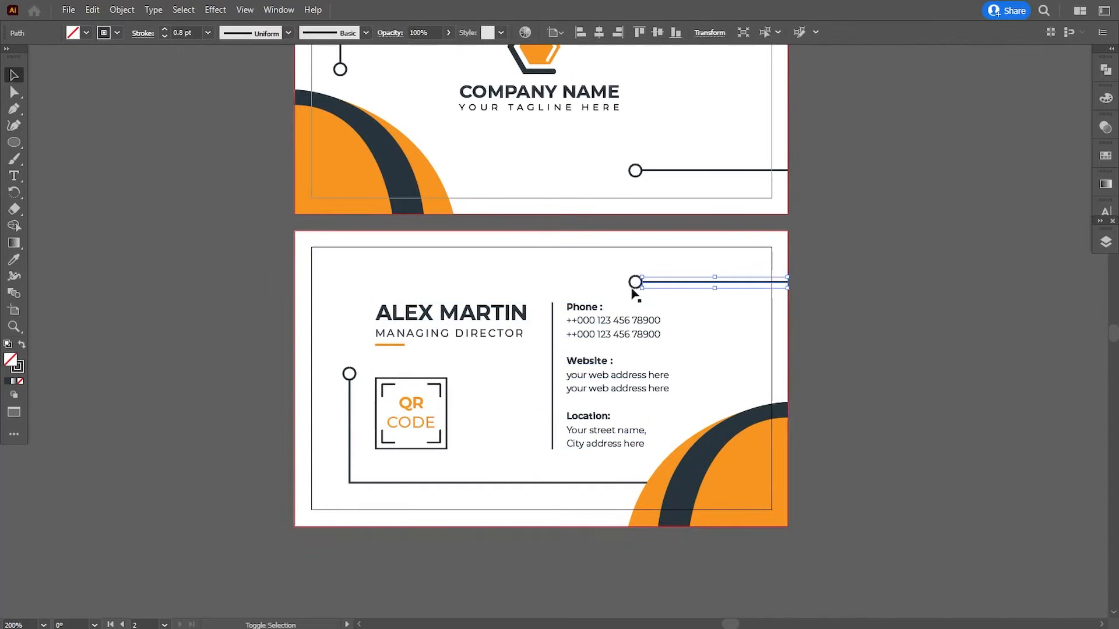
key(Up)
key(Up)
key(Up)
key(Up)
key(Up)
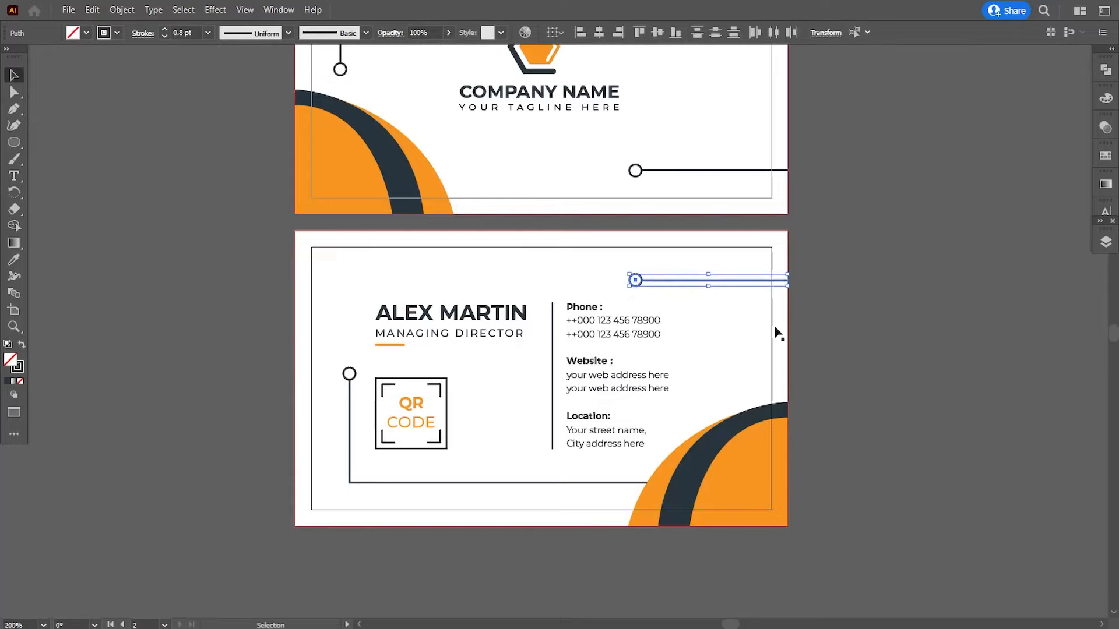
click(822, 342)
- Nudge the name block, QR code, vertical divider and contact details together slightly to the right on the back card
key(space)
drag(505, 413, 510, 413)
click(587, 447)
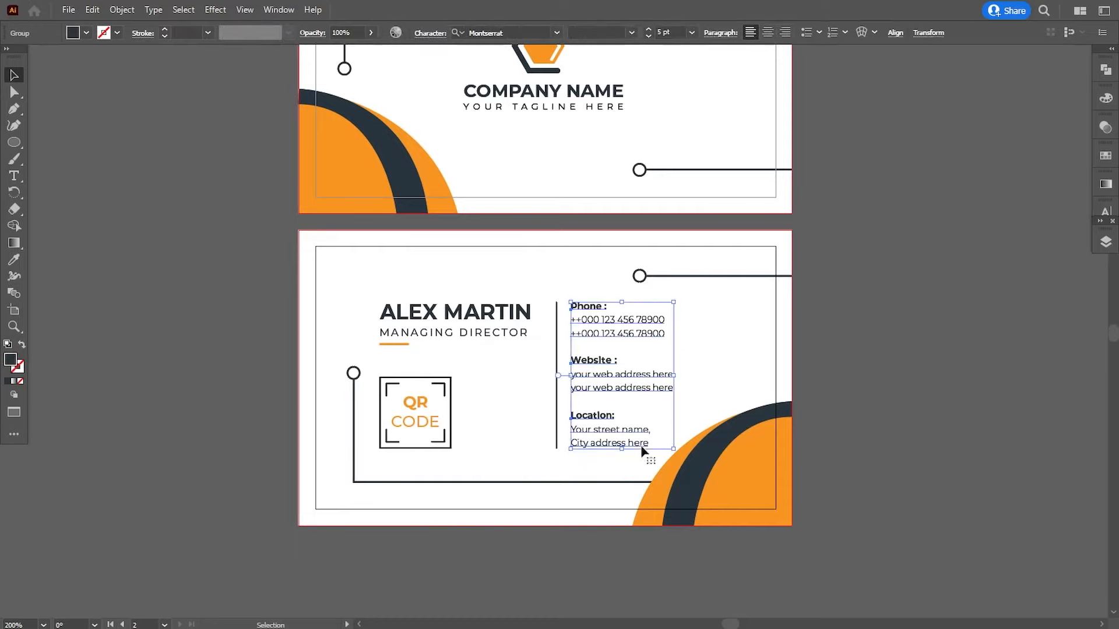
click(902, 399)
click(577, 318)
shift+click(516, 311)
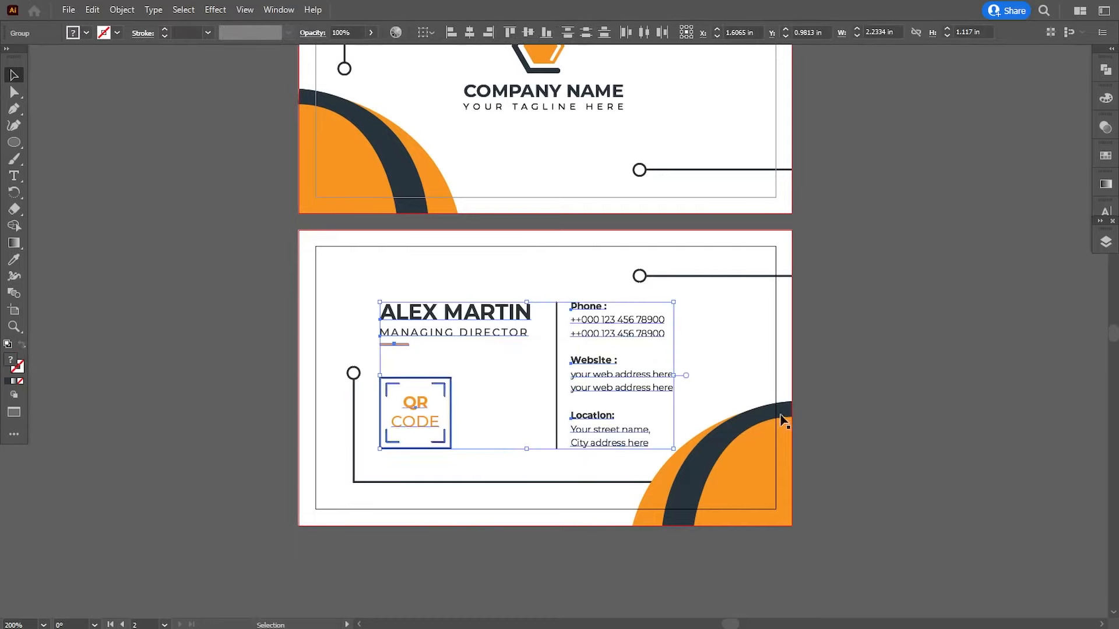
shift+click(556, 406)
key(Right)
key(Right)
key(Right)
key(Right)
click(849, 391)
drag(813, 288, 793, 351)
key(ctrl+minus)
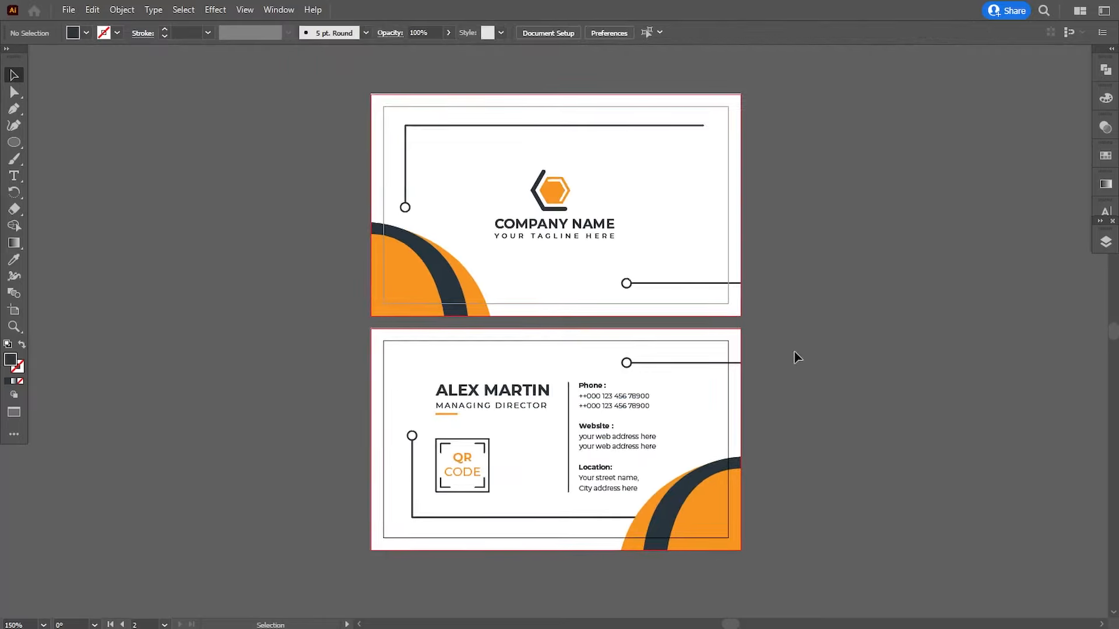